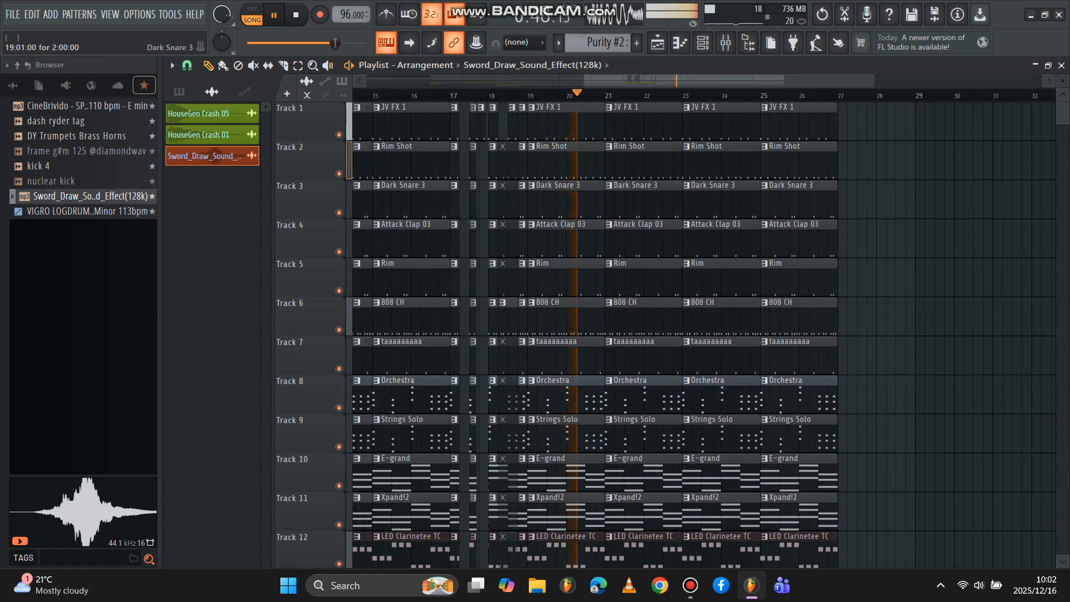
- Review the playlist arrangement from the drum tracks down to track 16 during playback, and stop the song
scroll(603, 121, "down", 2)
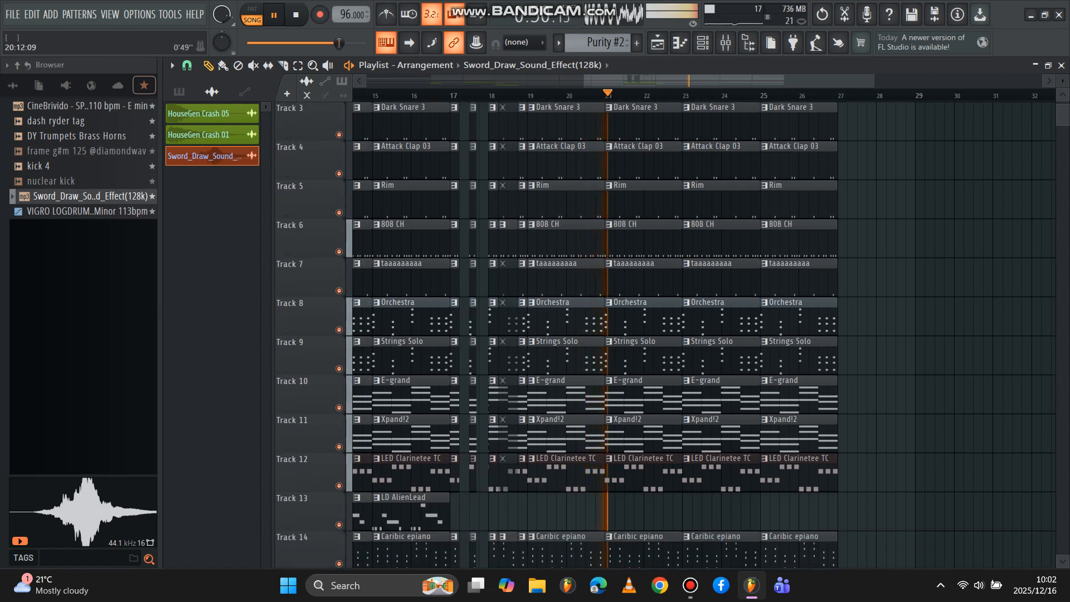
scroll(604, 121, "left", 3)
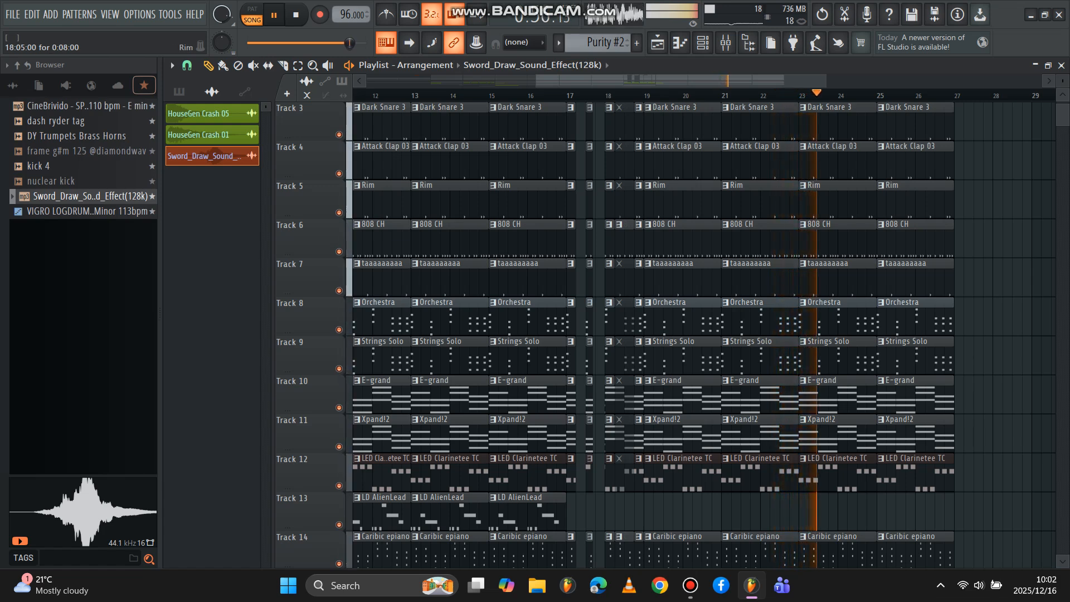
scroll(653, 335, "left", 1)
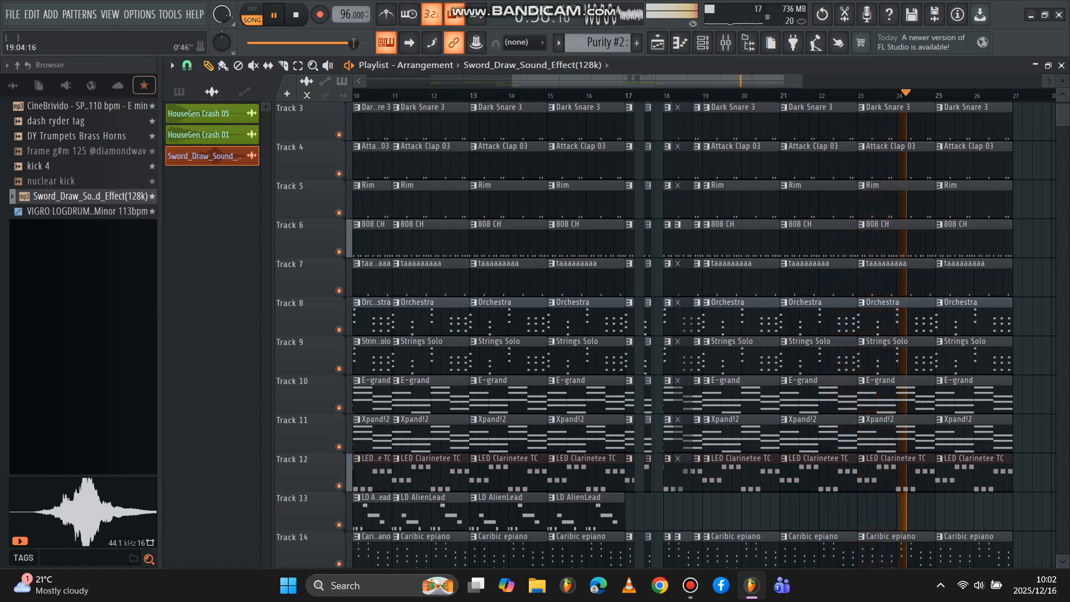
scroll(653, 335, "left", 1)
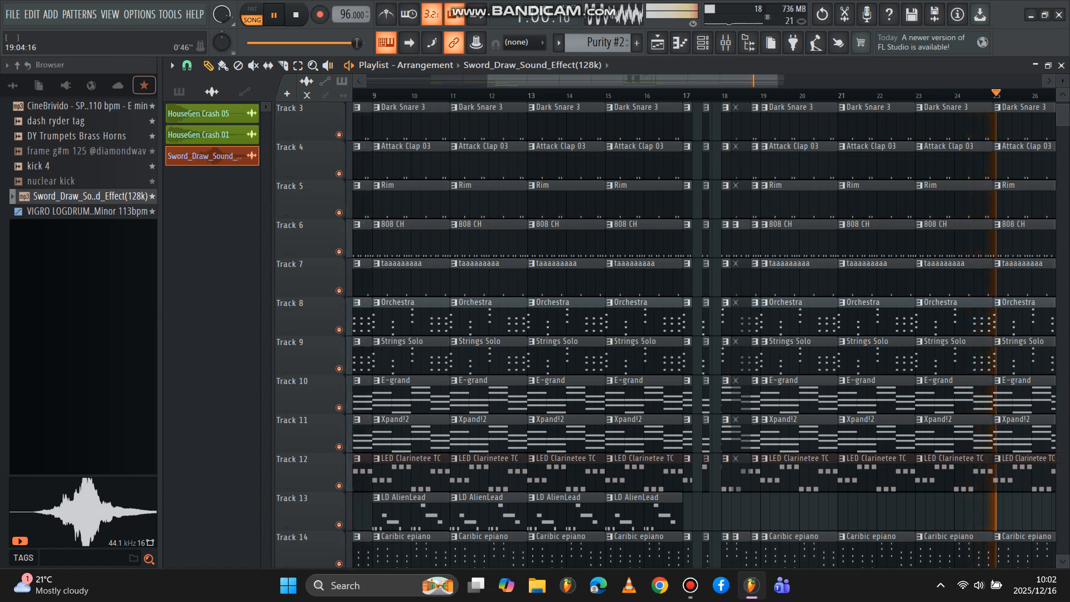
scroll(702, 334, "down", 2)
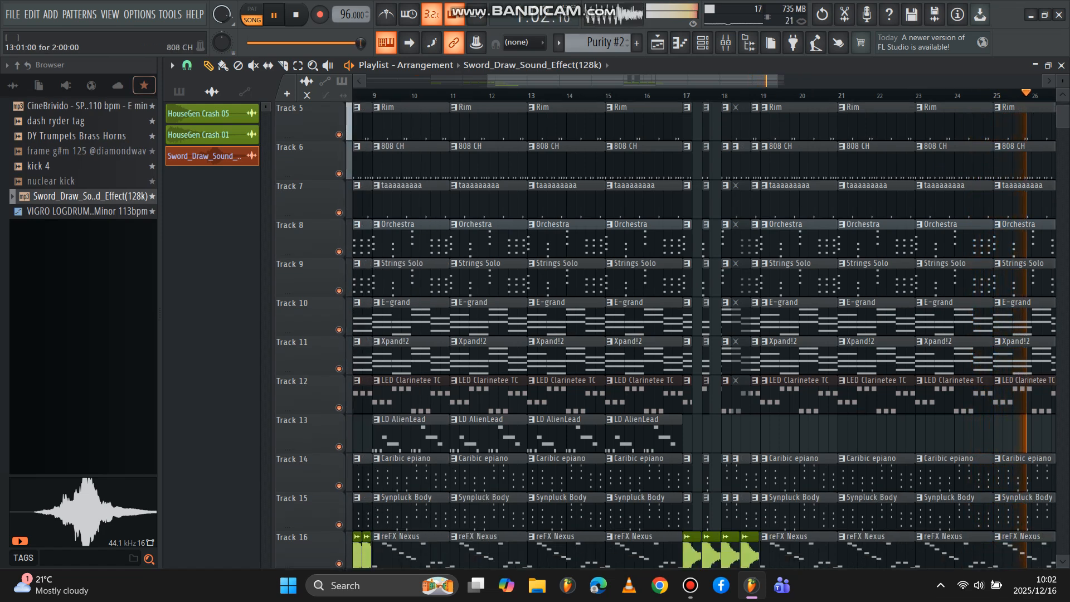
key("space")
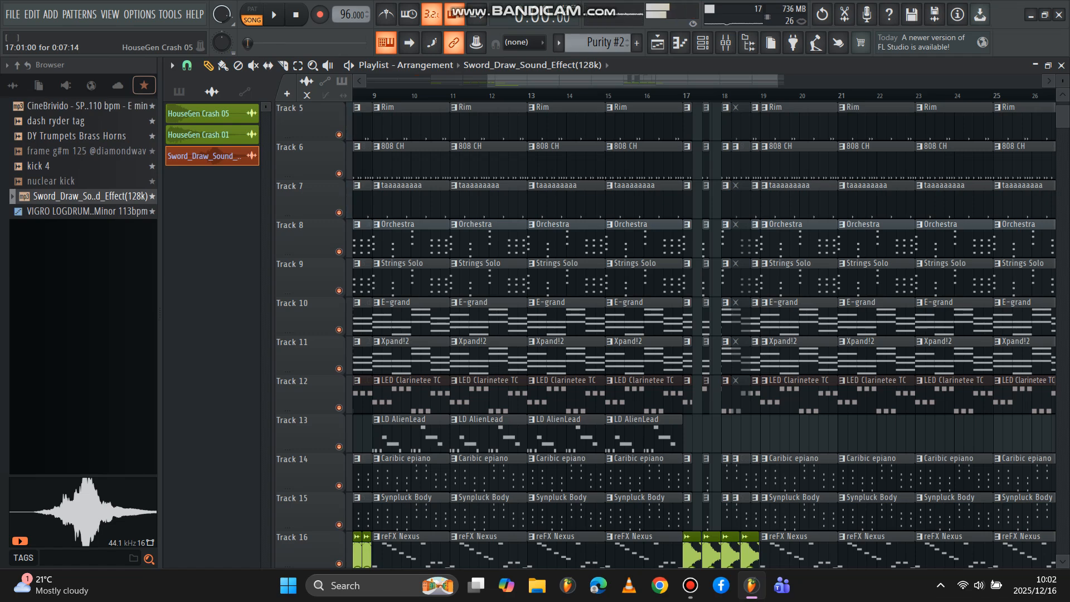
- Pick the JV FX 1 pattern from track 1, show the channel rack and play the pattern in pattern mode
scroll(703, 334, "up", 4)
left_click(411, 124)
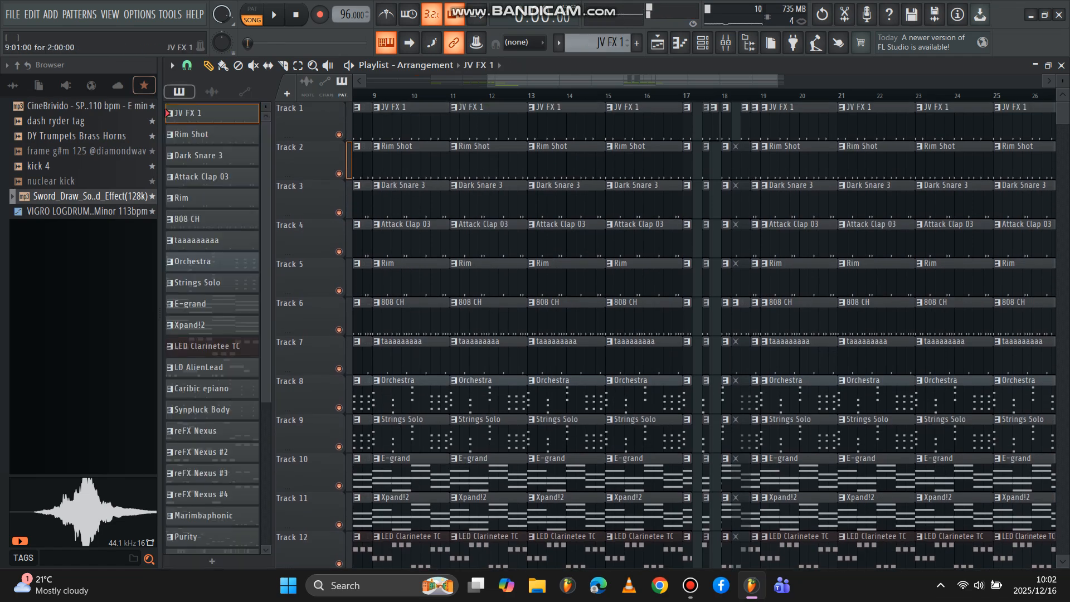
left_click(703, 42)
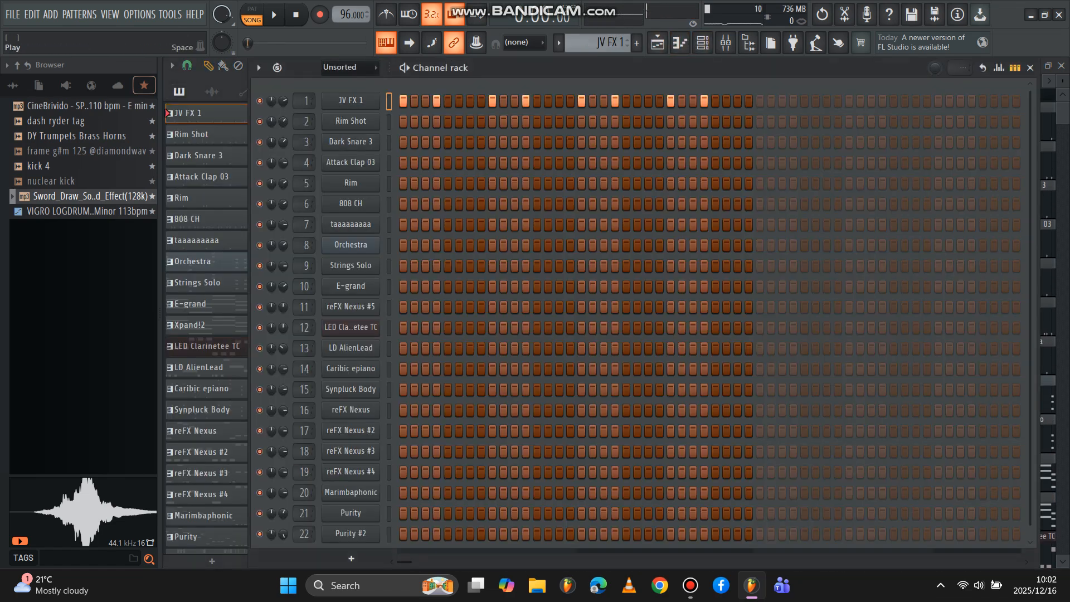
key("space")
left_click(252, 15)
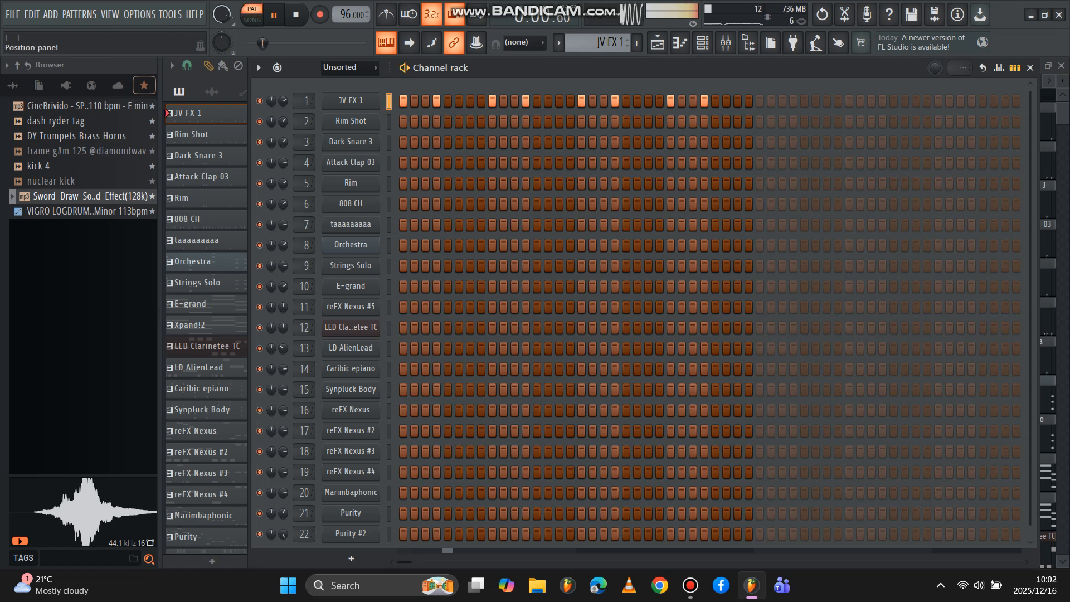
- Inspect the JV FX 1 channel's sampler settings, including the second page of precomputed effects, and return to the channel rack
left_click(351, 100)
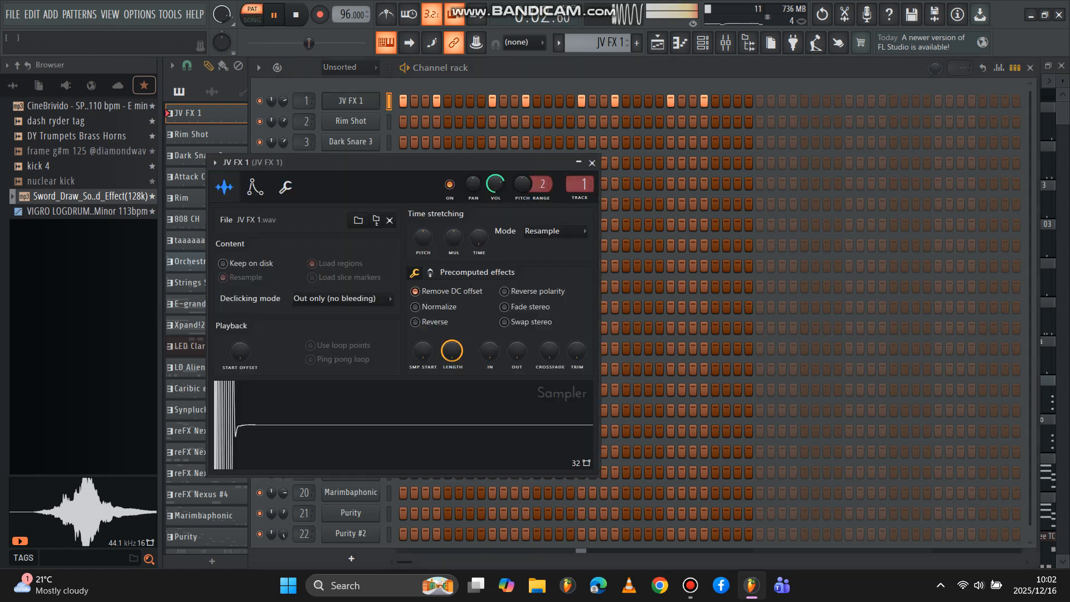
left_click(414, 273)
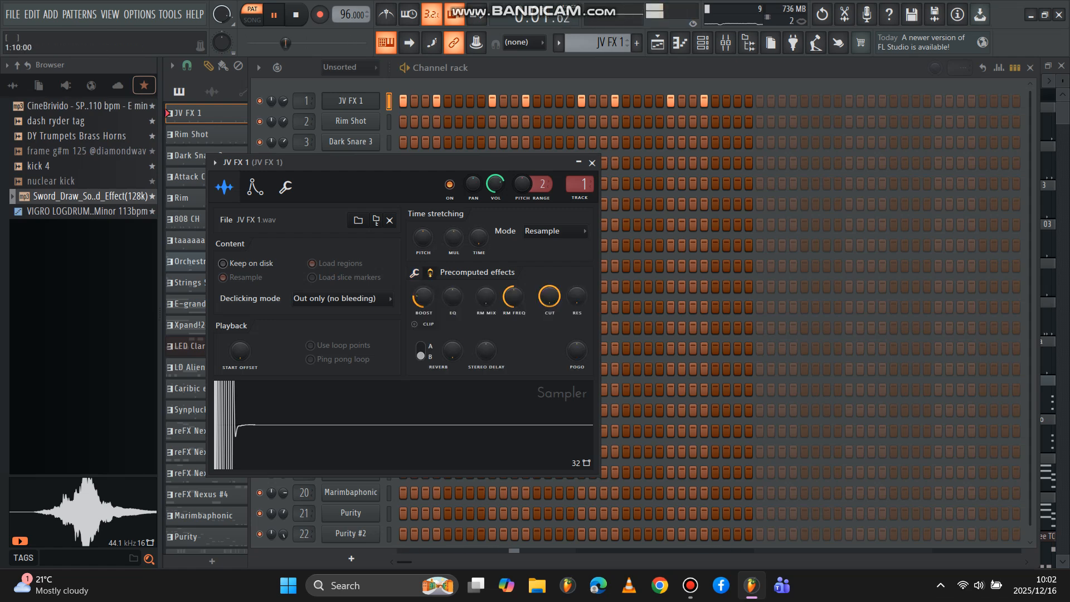
left_click(549, 68)
- Audition the Rim Shot, Dark Snare 3, Attack Clap 03, Rim, 808 CH and taaaaaaaaa patterns one after another
scroll(595, 43, "down", 1)
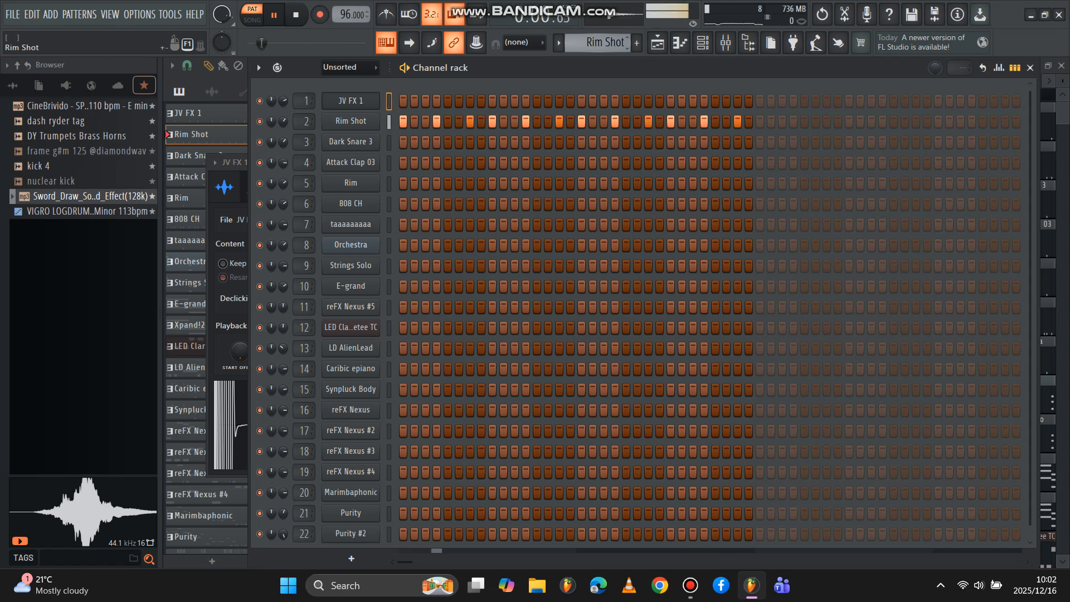
scroll(595, 43, "down", 1)
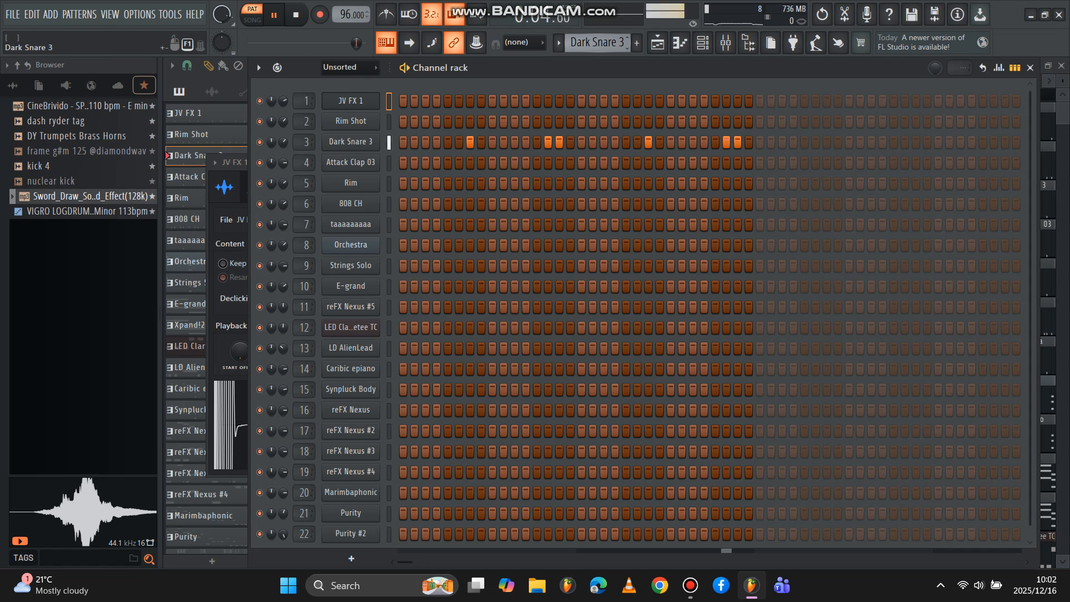
scroll(596, 43, "down", 1)
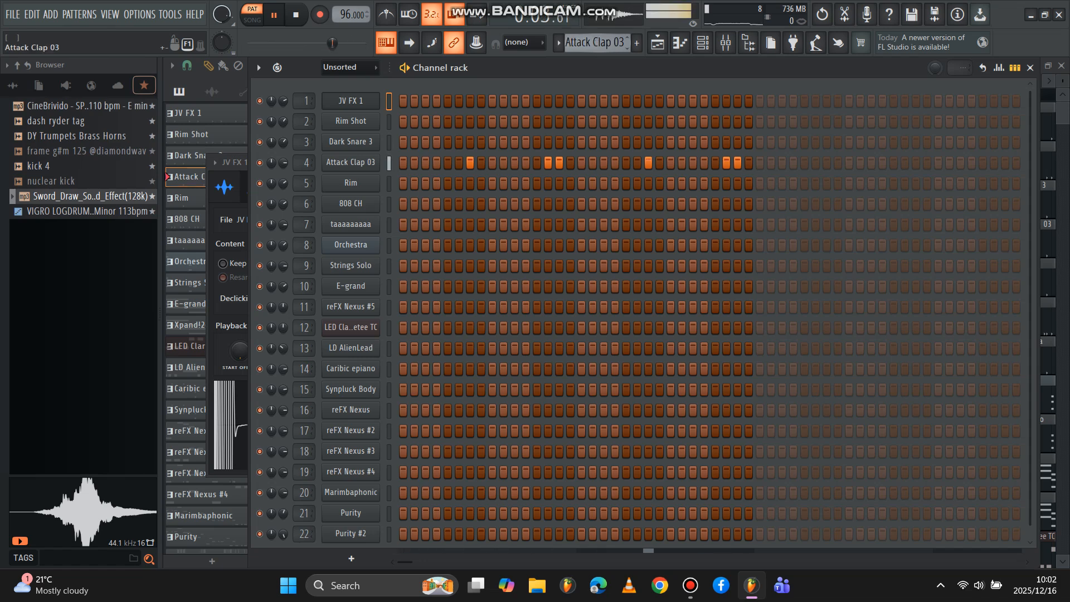
scroll(596, 43, "down", 1)
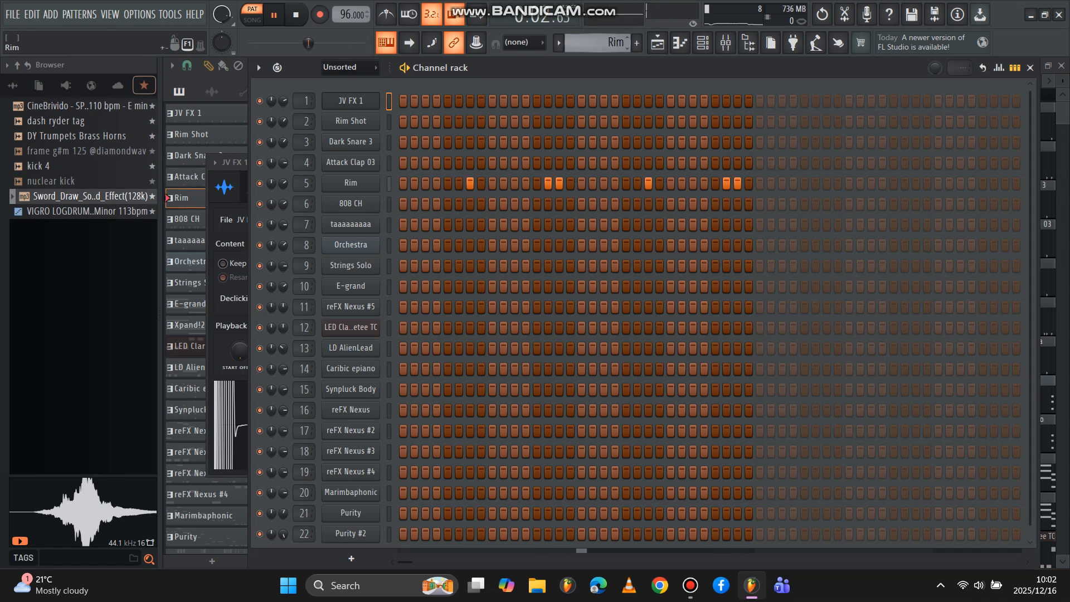
scroll(595, 43, "down", 1)
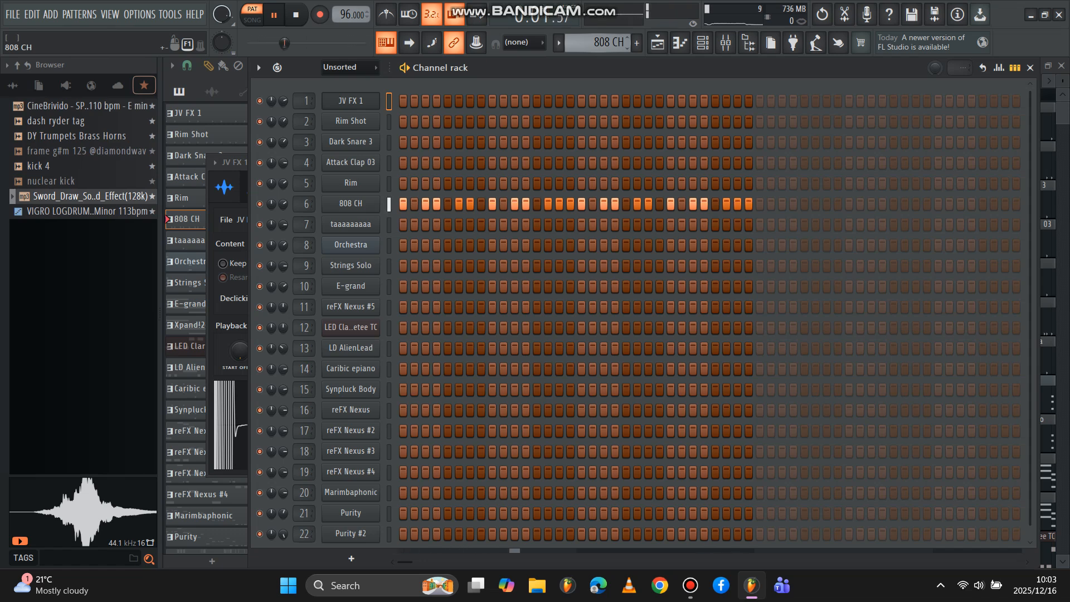
scroll(595, 43, "down", 1)
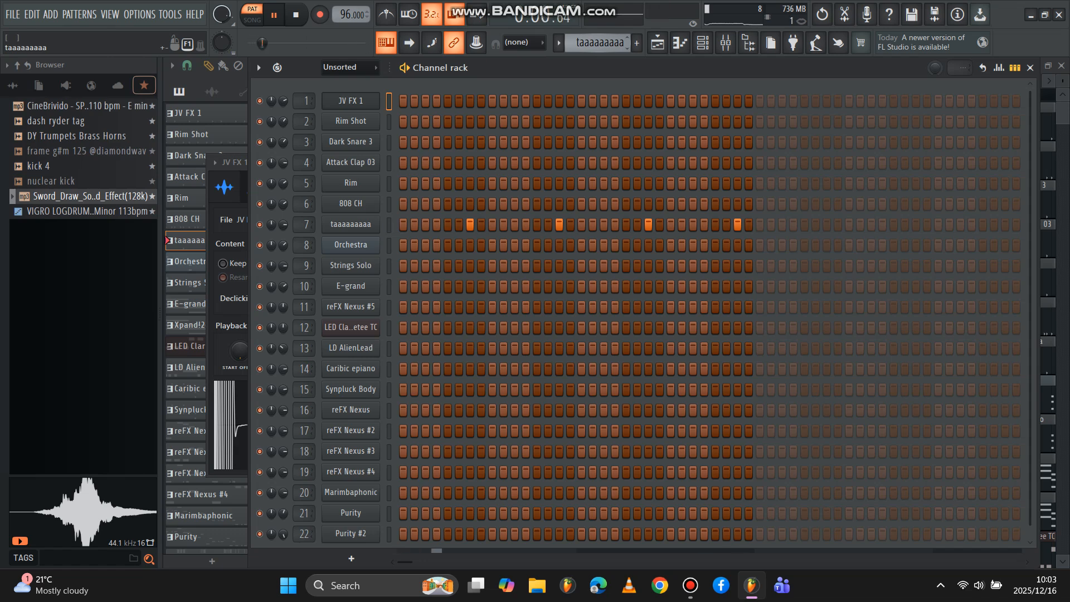
- Audition the Orchestra pattern, view its FLEX instrument preset and close the instrument
scroll(595, 43, "down", 1)
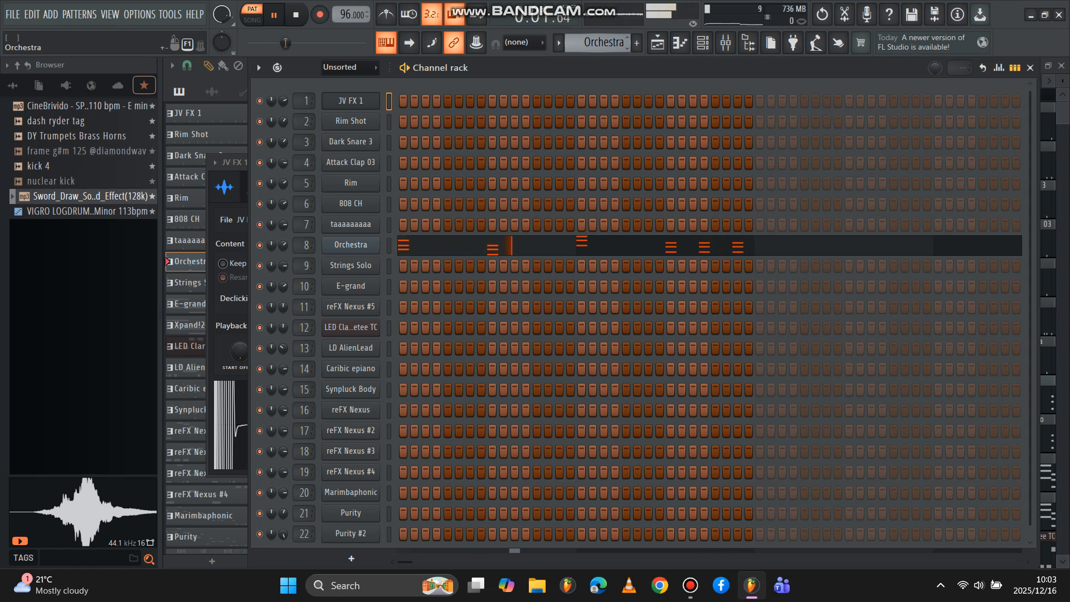
left_click(351, 245)
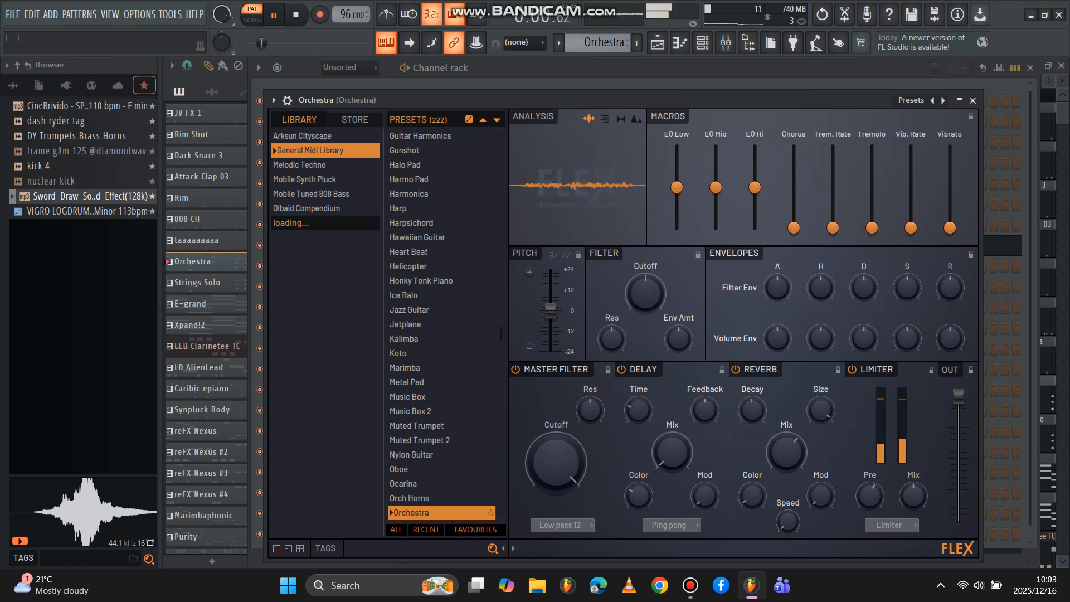
left_click(973, 101)
- Audition the Strings Solo, E-grand and Xpand!2 patterns, and view the reFX Nexus #5 preset used by the last one
left_click(198, 283)
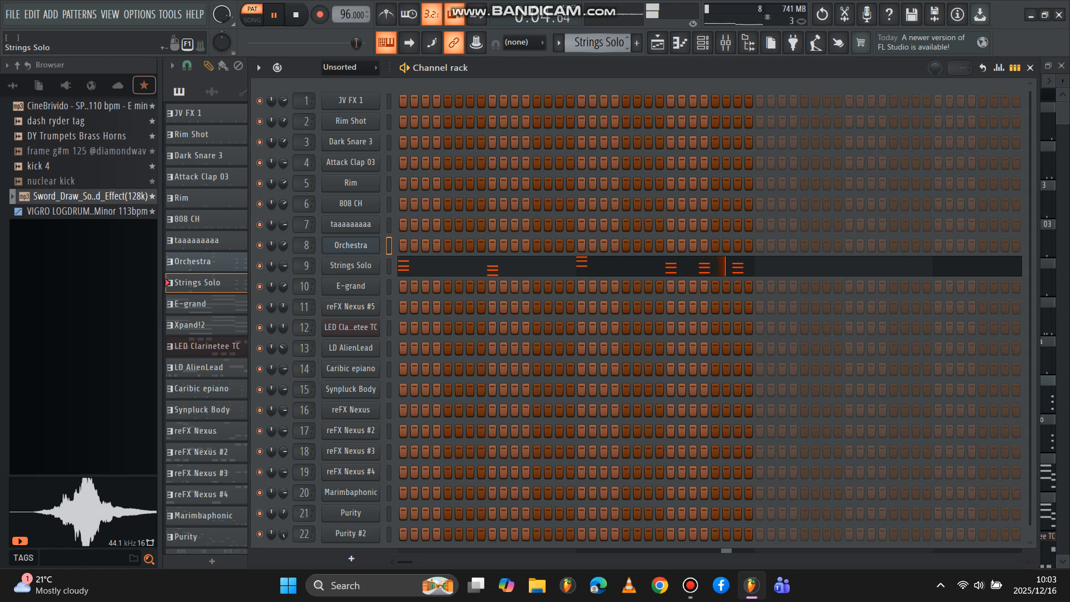
left_click(198, 304)
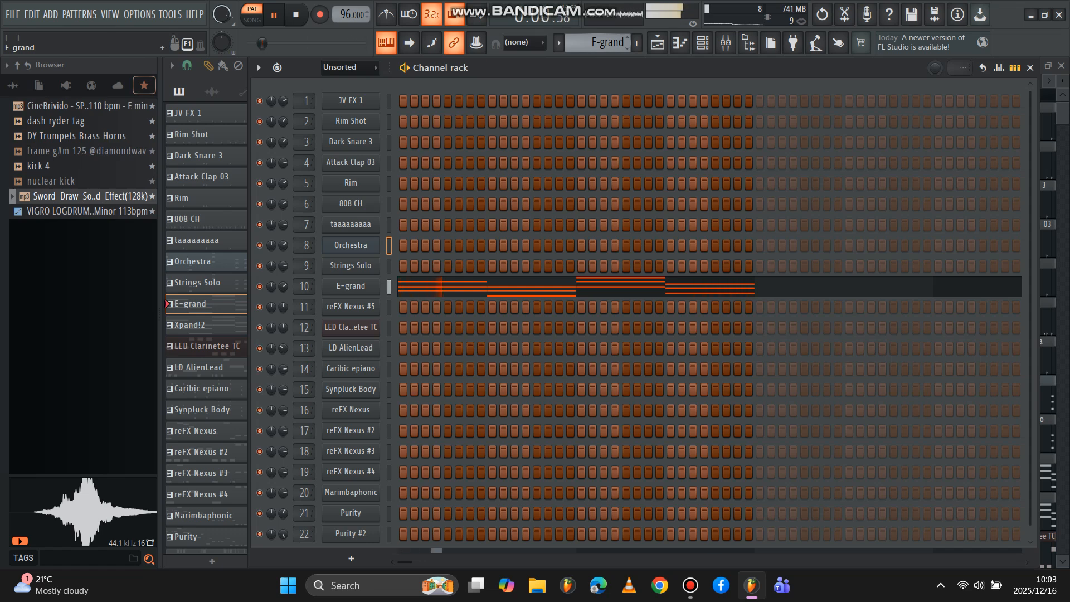
key("plus")
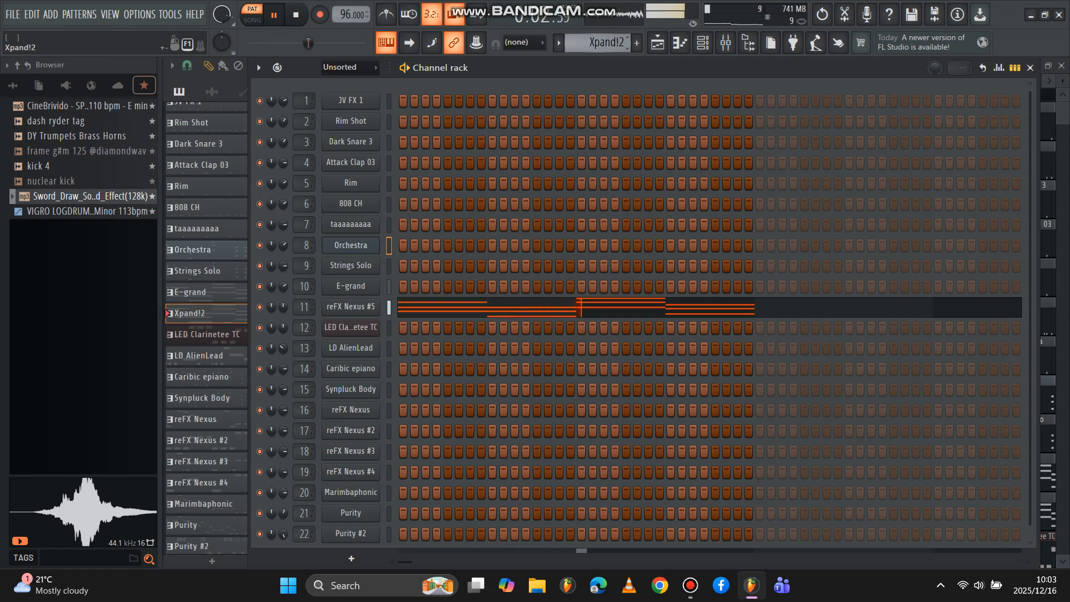
left_click(350, 307)
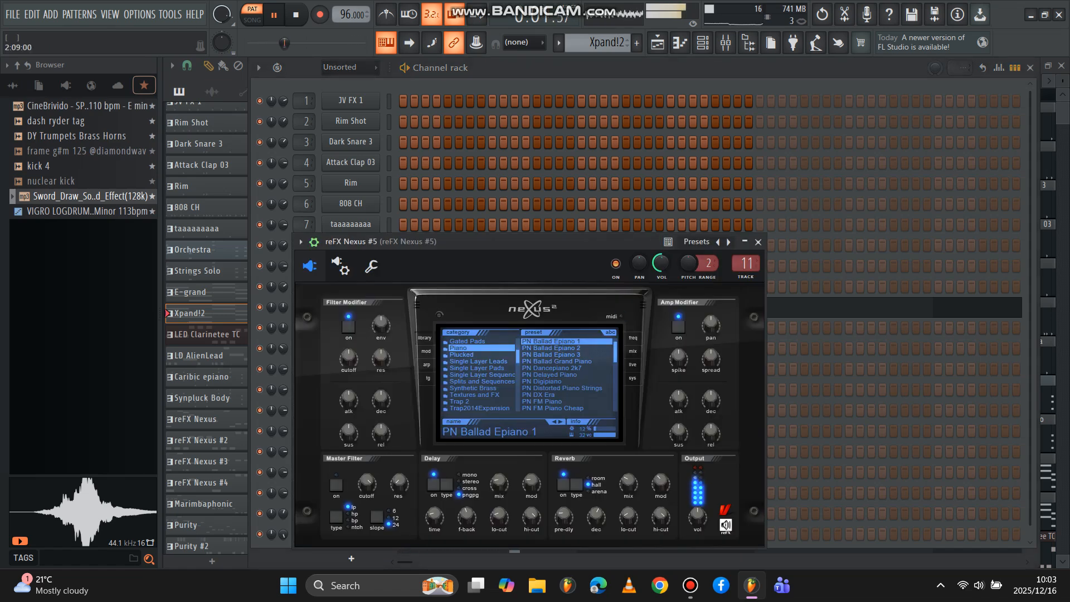
key("Escape")
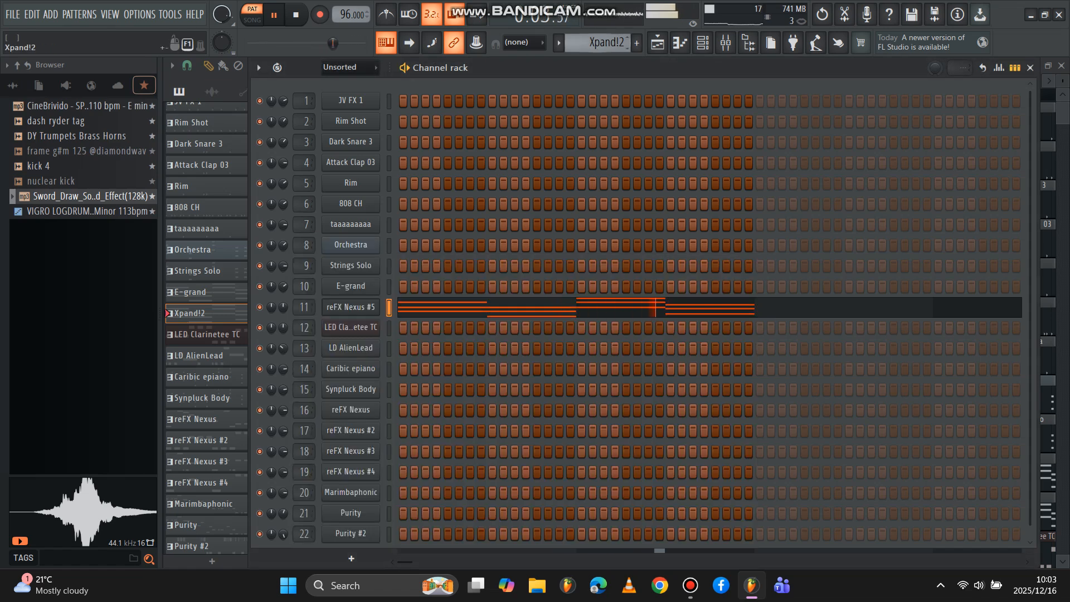
- Audition the LED Clarinetee TC pattern, view its Poizone synth settings and close the synth
key("KP_Add")
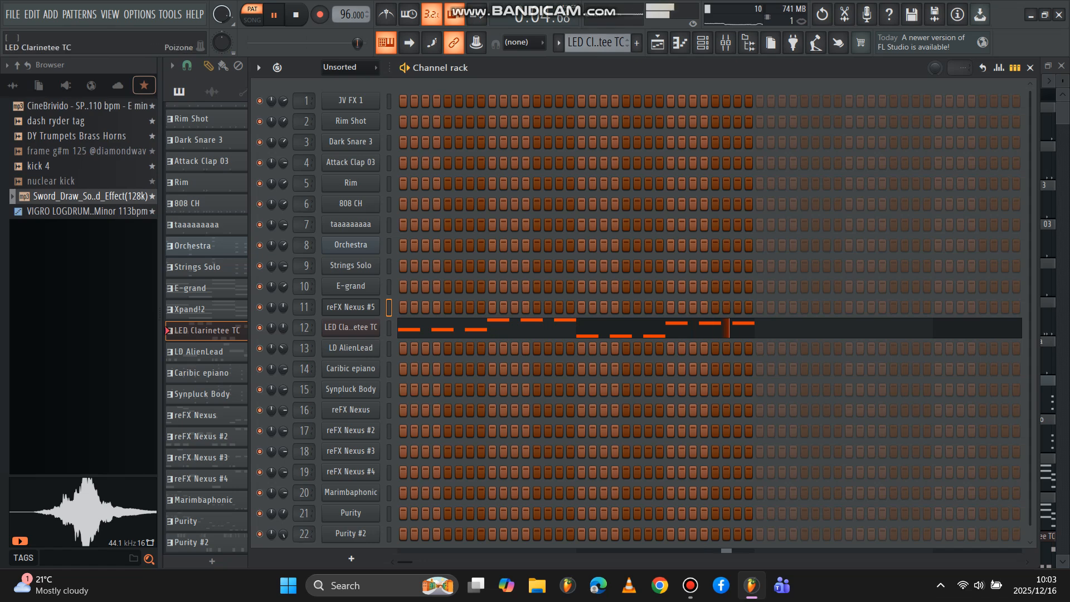
left_click(350, 328)
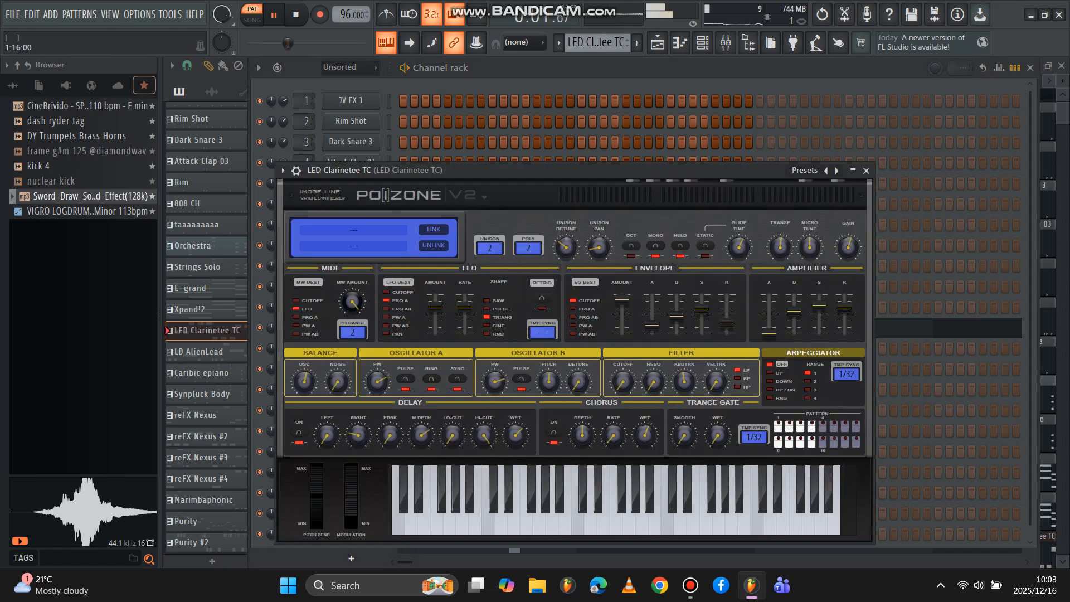
key("Escape")
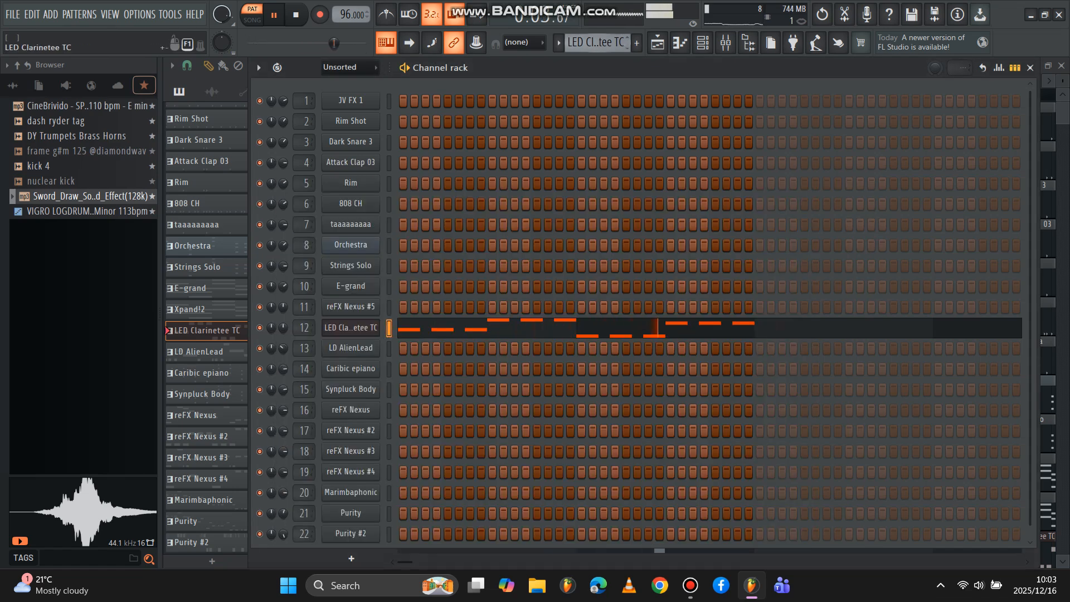
- Audition the LD AlienLead pattern, view its Sylenth1 settings and bring the channel rack back to the front
left_click(200, 352)
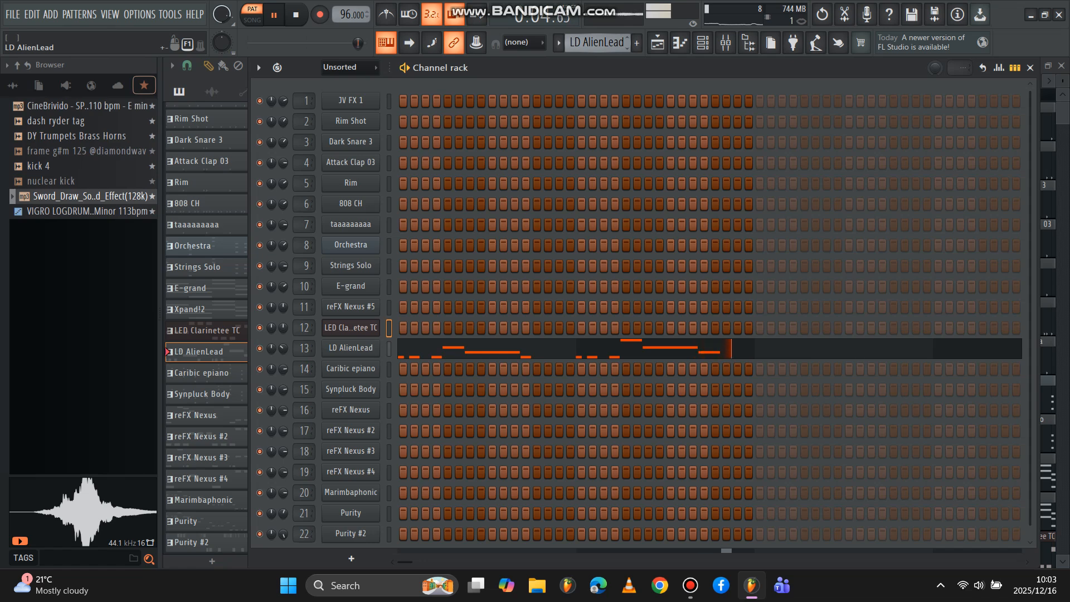
left_click(351, 349)
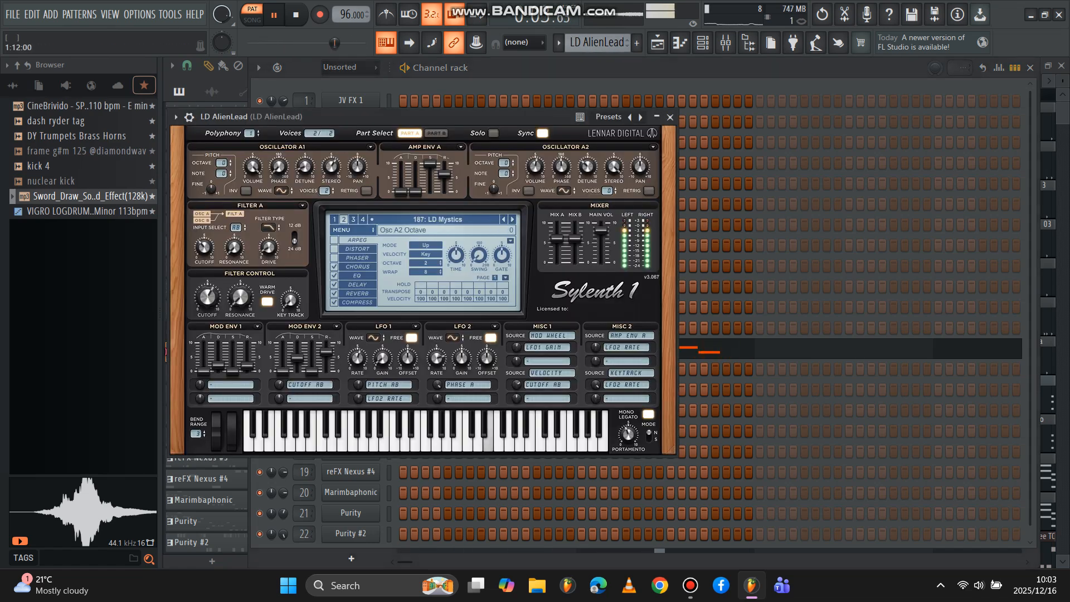
left_click(535, 84)
- Switch to the Caribic epiano pattern and lower the Windows system volume while it plays
scroll(596, 42, "down", 1)
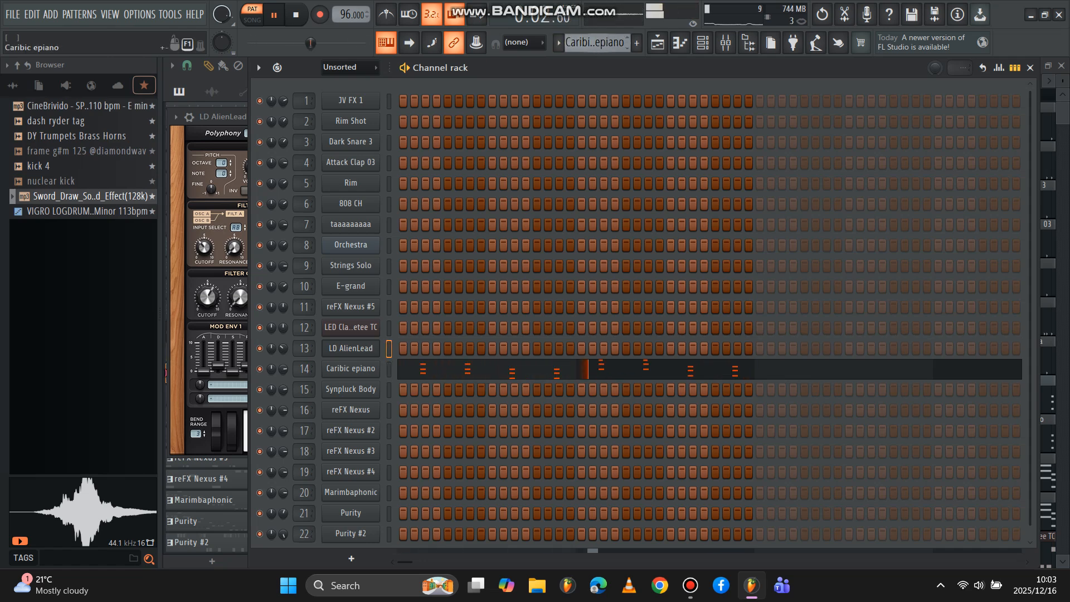
left_click(979, 586)
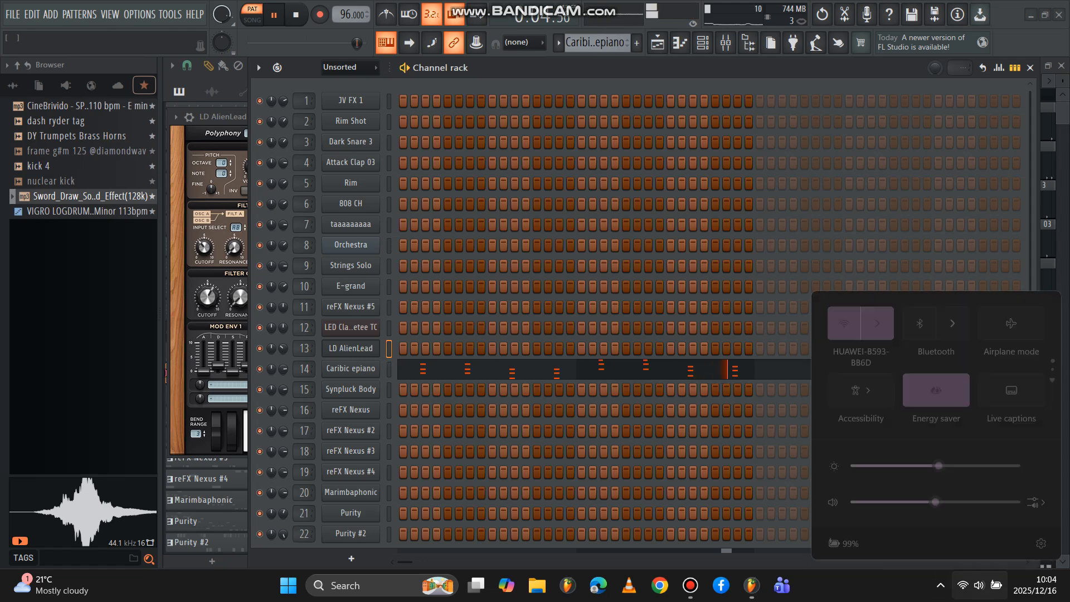
scroll(805, 366, "down", 1)
left_click(904, 502)
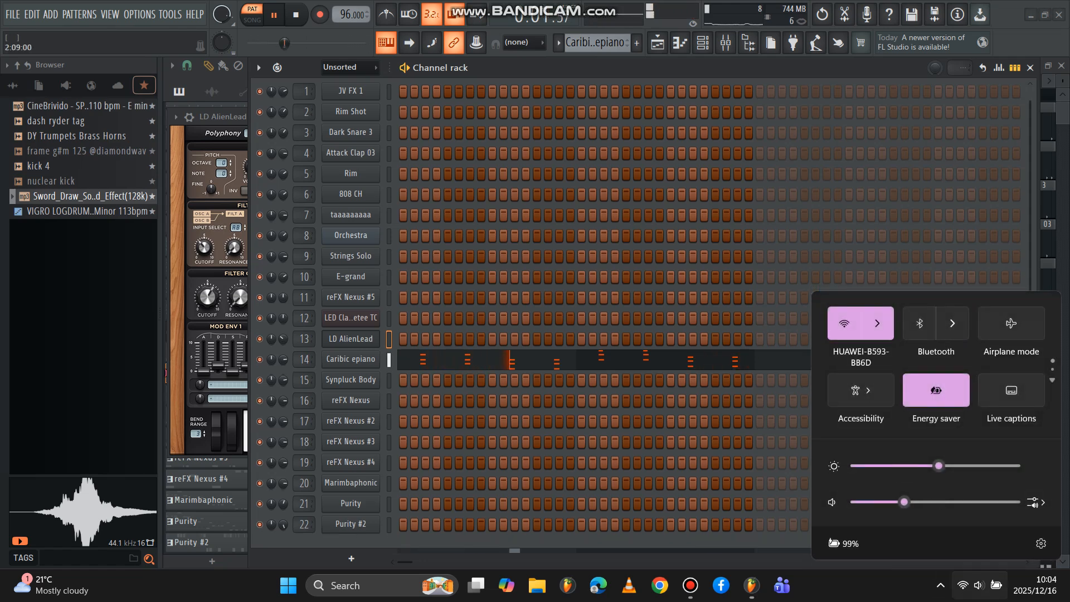
left_click(549, 360)
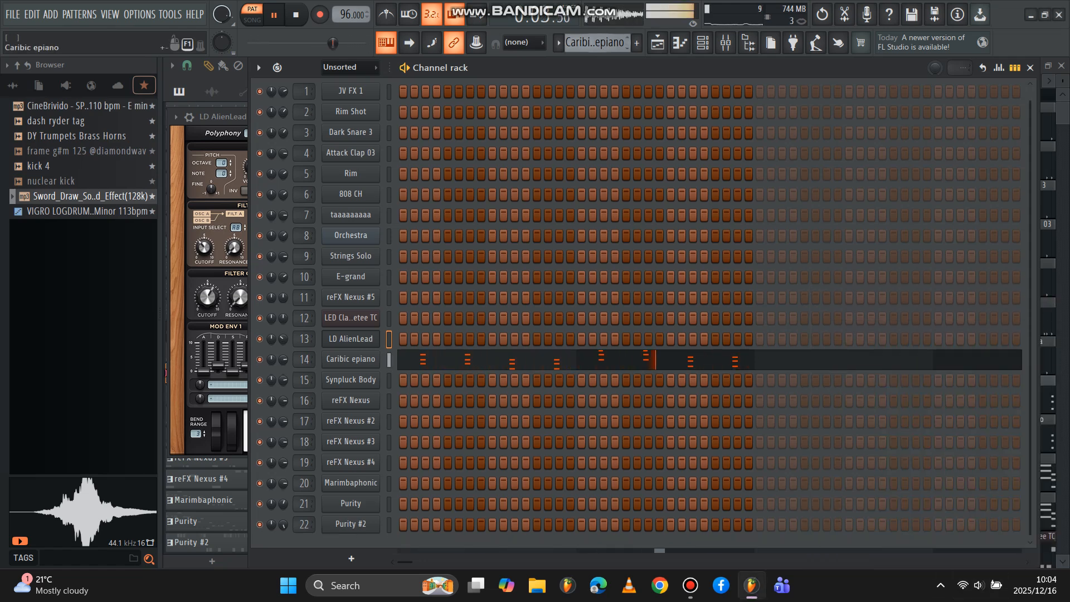
- Audition the Synpluck Body pattern and open its FLEX instrument to view the preset
scroll(597, 43, "down", 1)
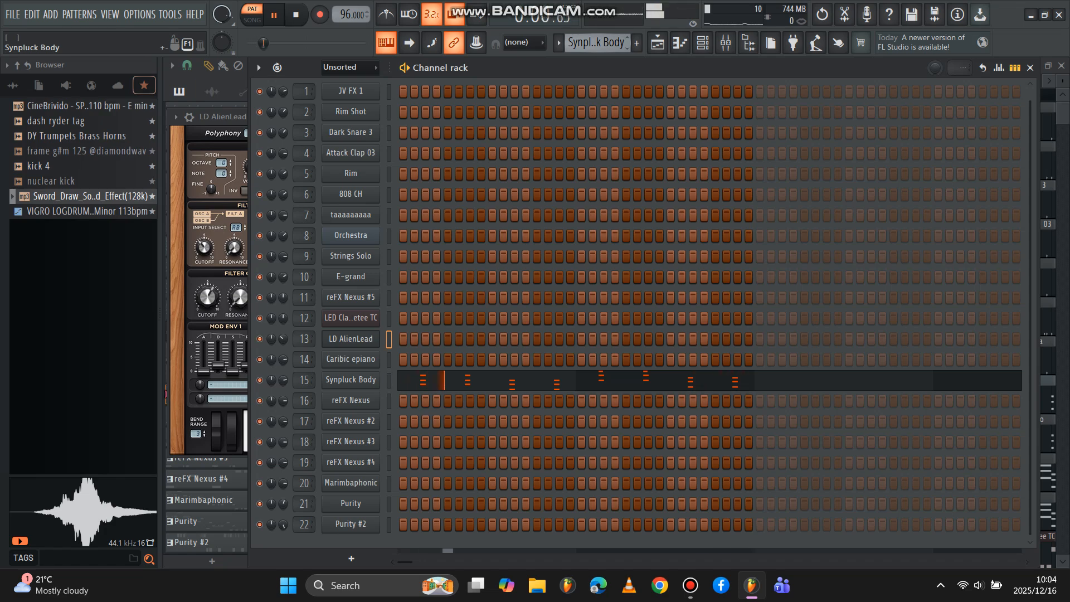
left_click(351, 379)
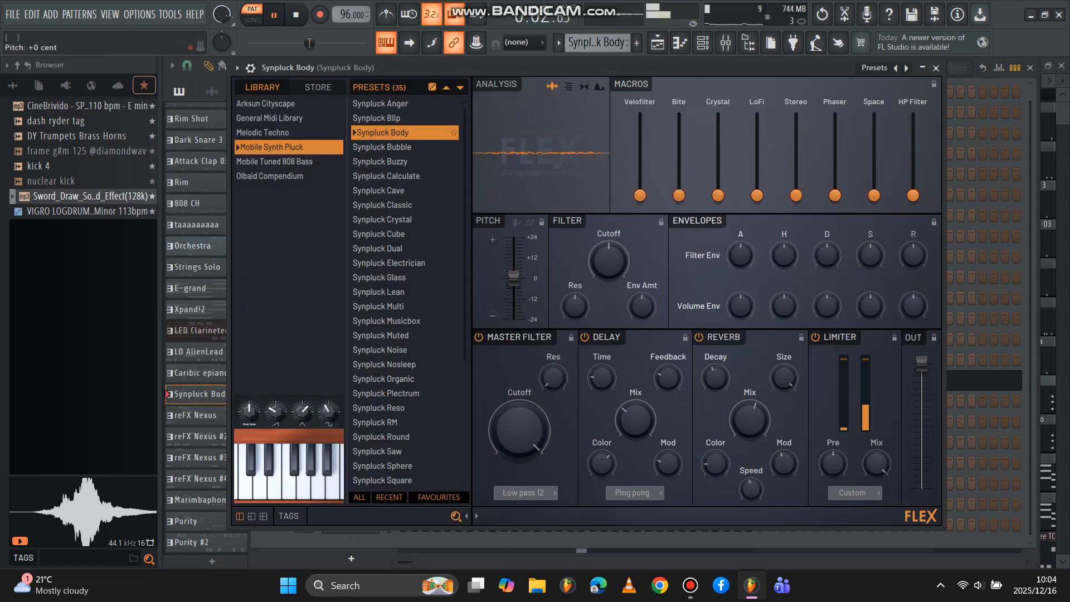
- Close the FLEX instrument, audition the reFX Nexus pattern, and view its Nexus preset before closing the plugin
left_click(935, 68)
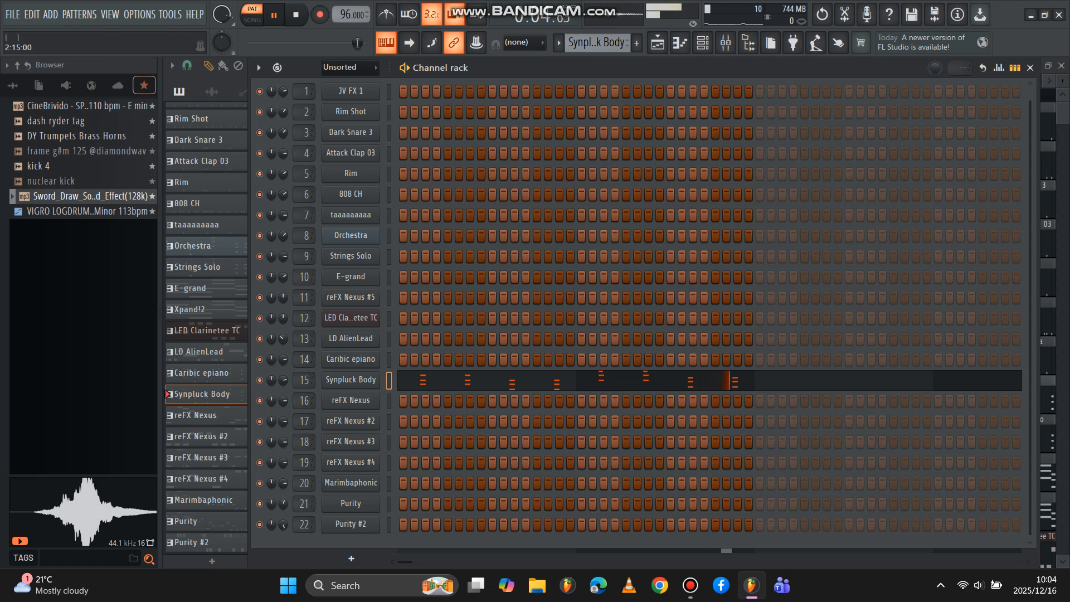
left_click(351, 400)
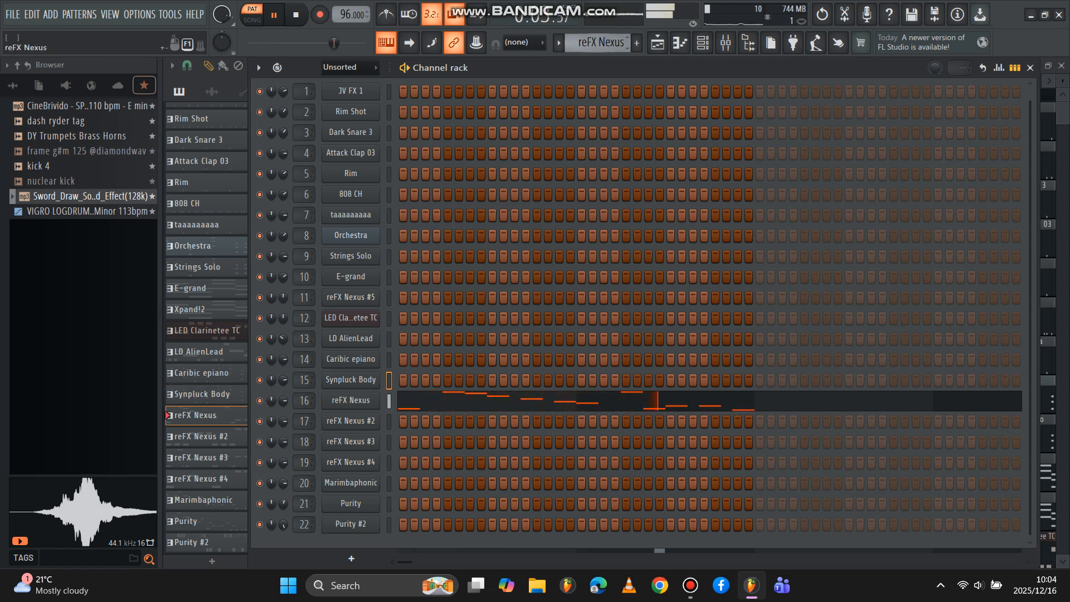
left_click(351, 400)
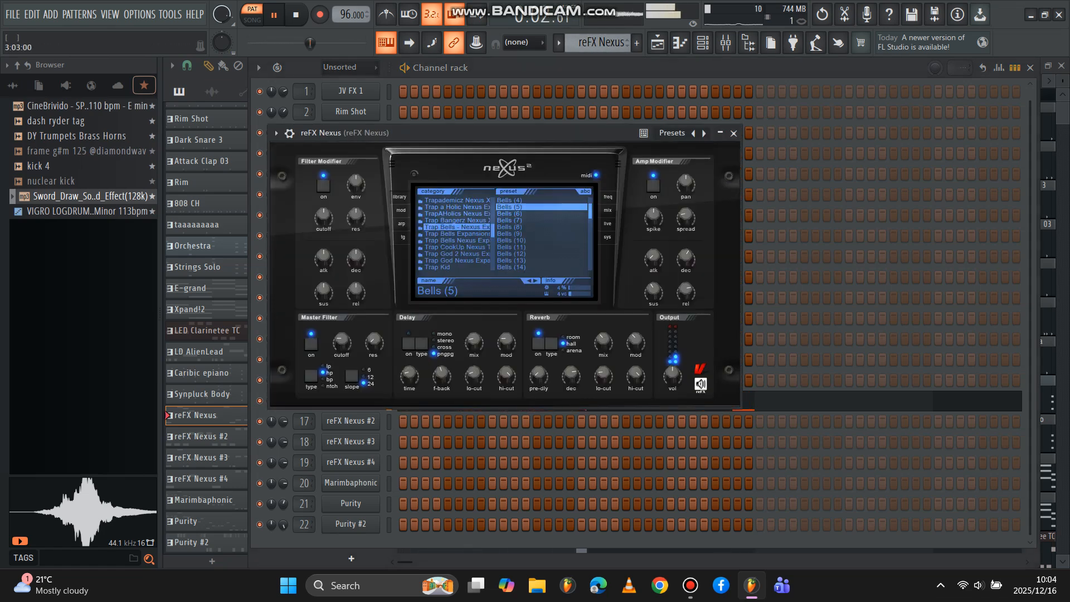
left_click(734, 134)
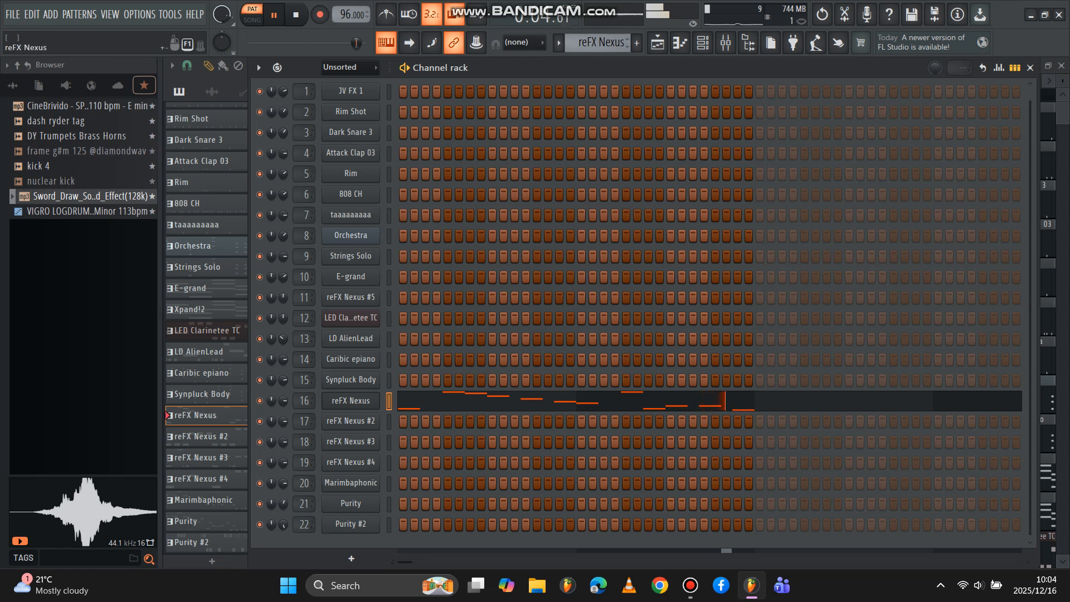
- Audition the reFX Nexus #2 and #3 patterns, viewing the preset loaded in reFX Nexus #3 and closing the plugin
left_click(202, 436)
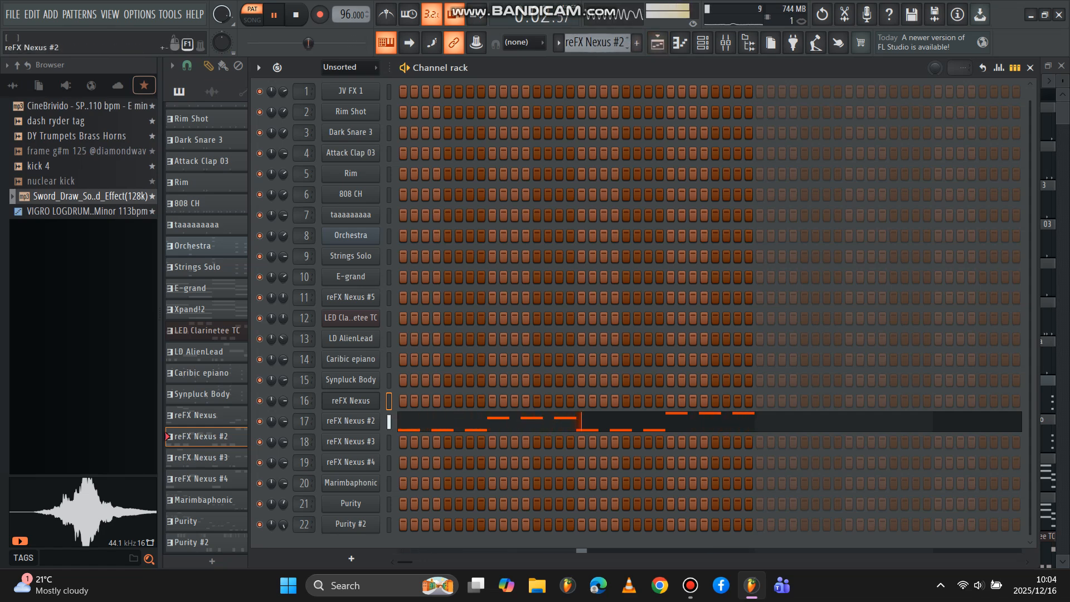
left_click(201, 458)
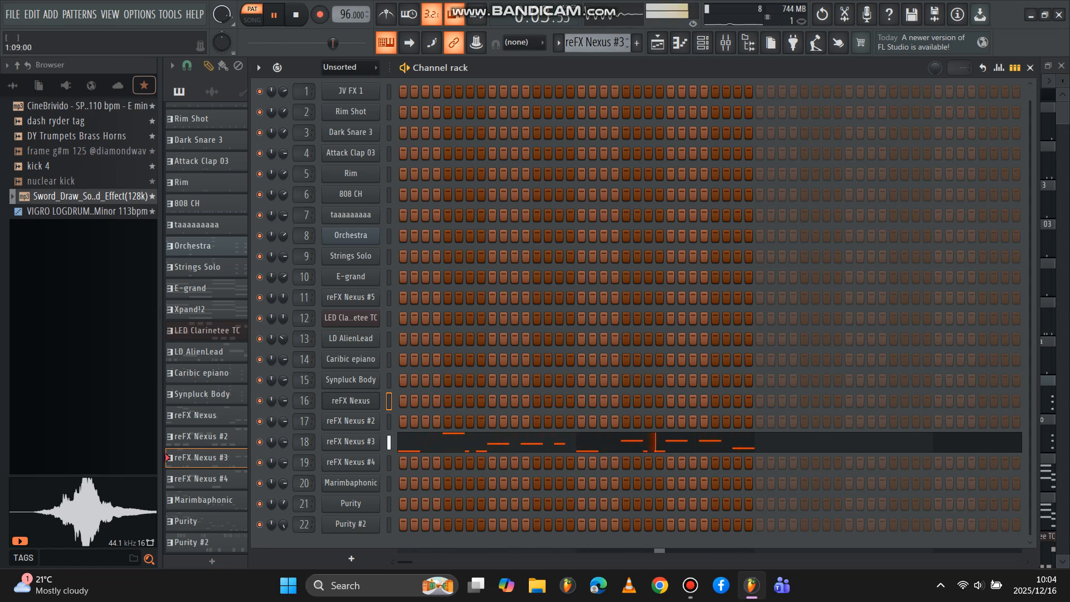
left_click(351, 441)
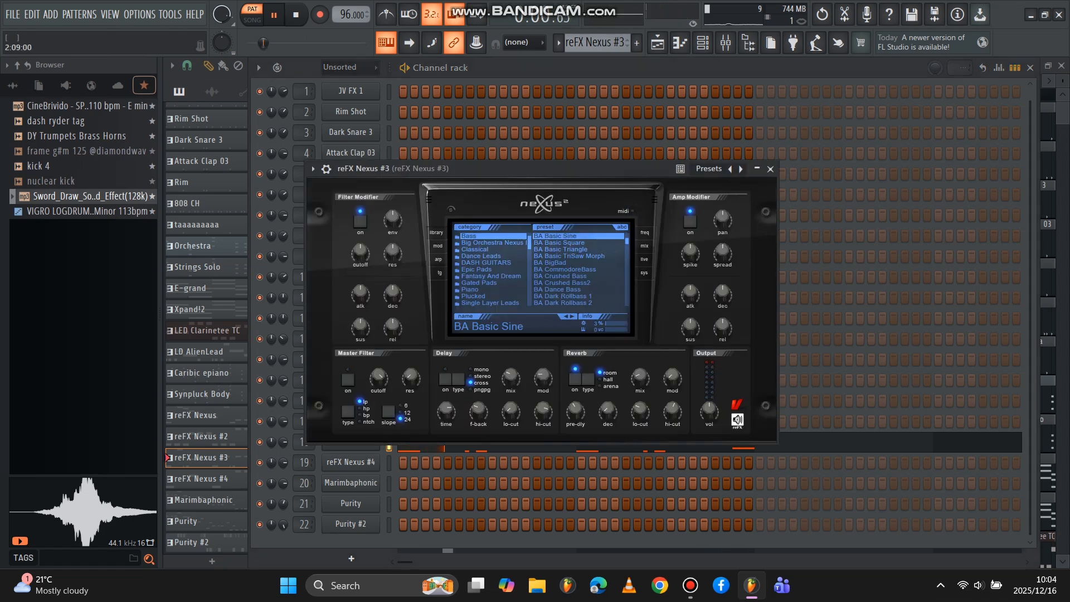
left_click(771, 169)
- Audition the reFX Nexus #4 and Marimbaphonic patterns, view the Marimbaphonic instrument's settings and close it
key("KP_Add")
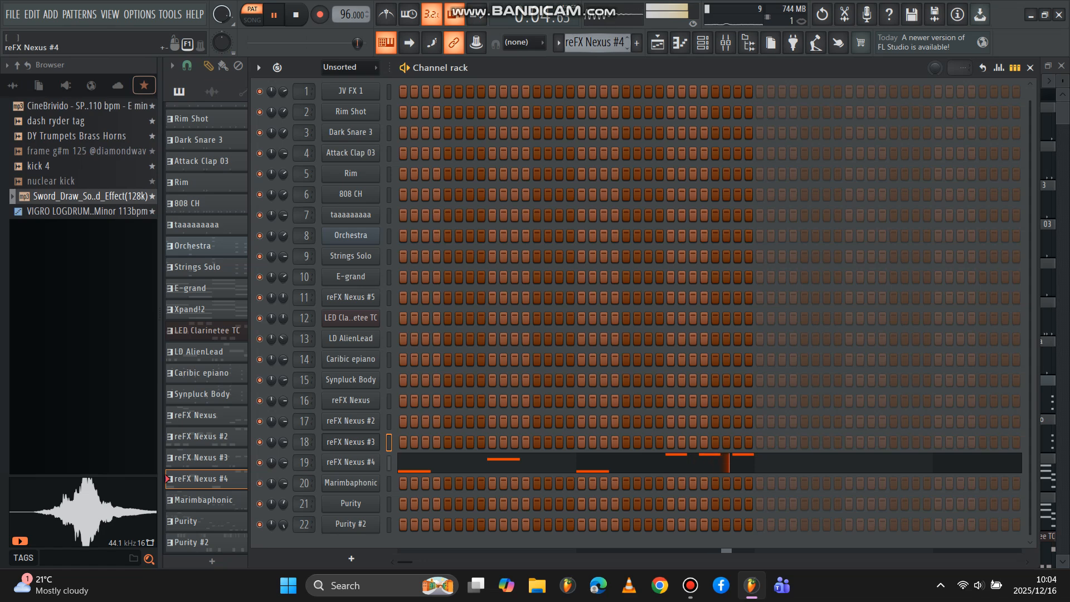
key("KP_Add")
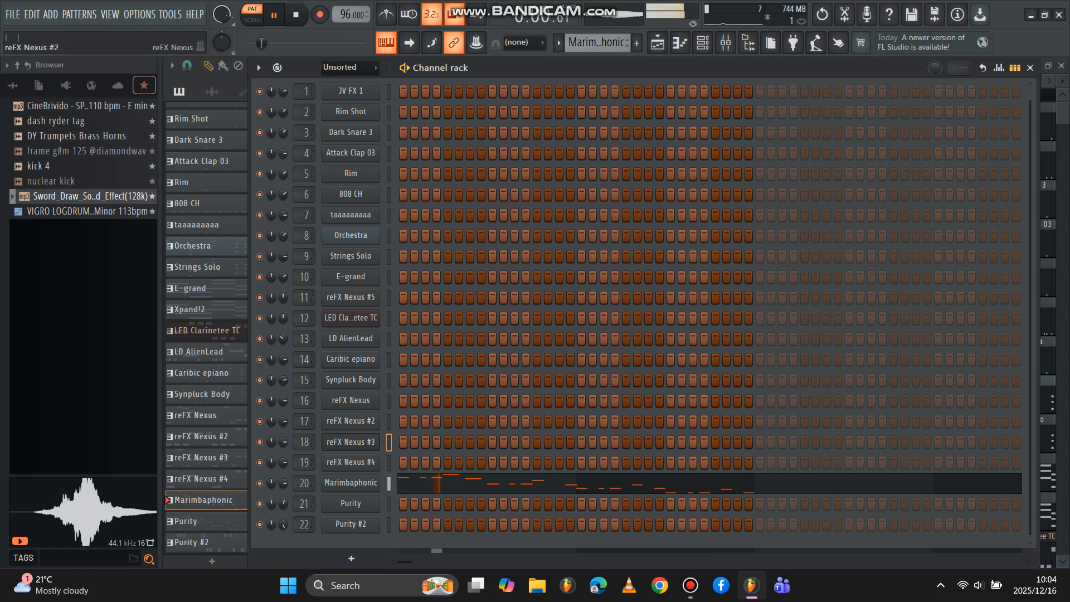
left_click(351, 484)
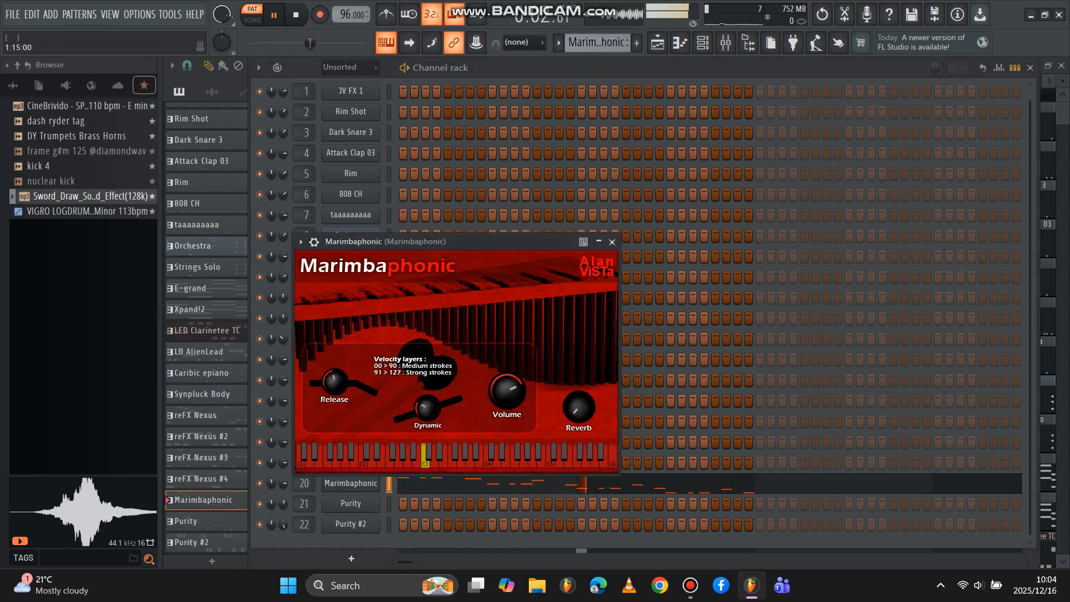
left_click(612, 242)
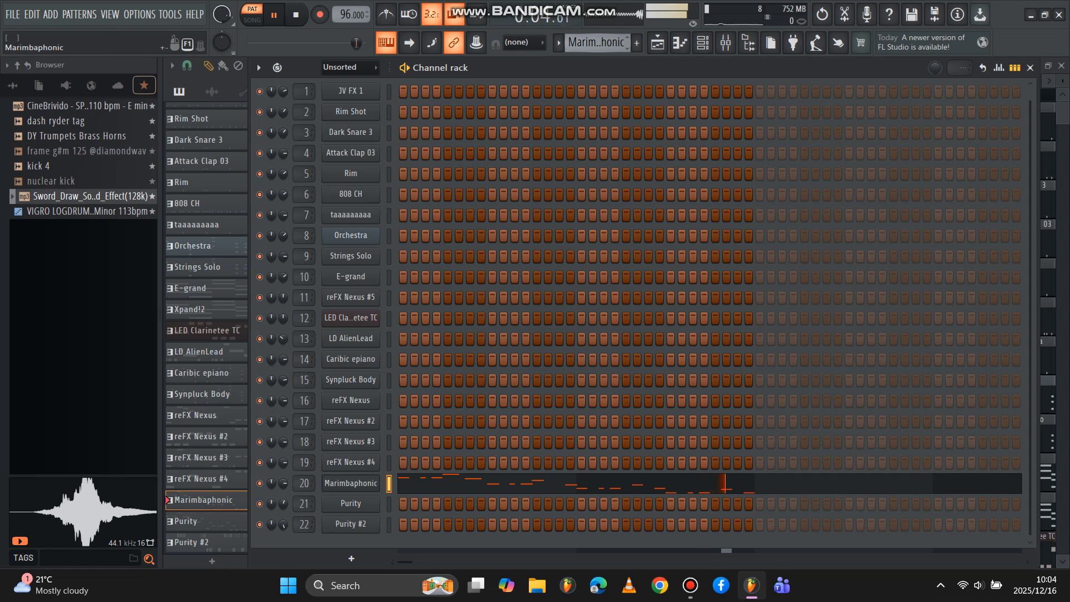
- Audition the Purity pattern, hide the channel rack to show the playlist and play the full arrangement in song mode
left_click(203, 522)
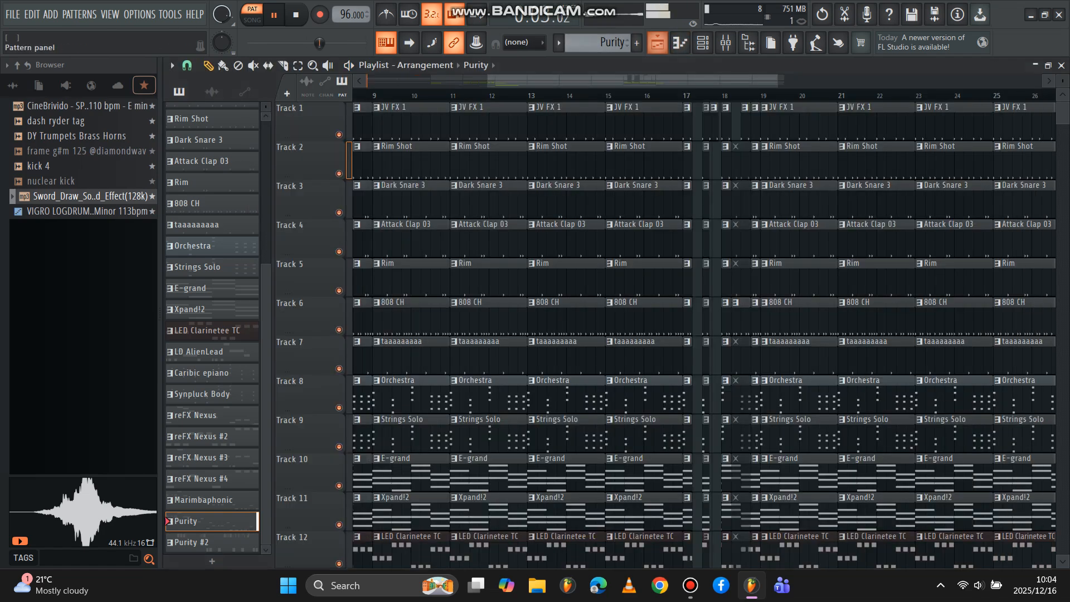
key("F6")
left_click_drag(535, 81, 534, 82)
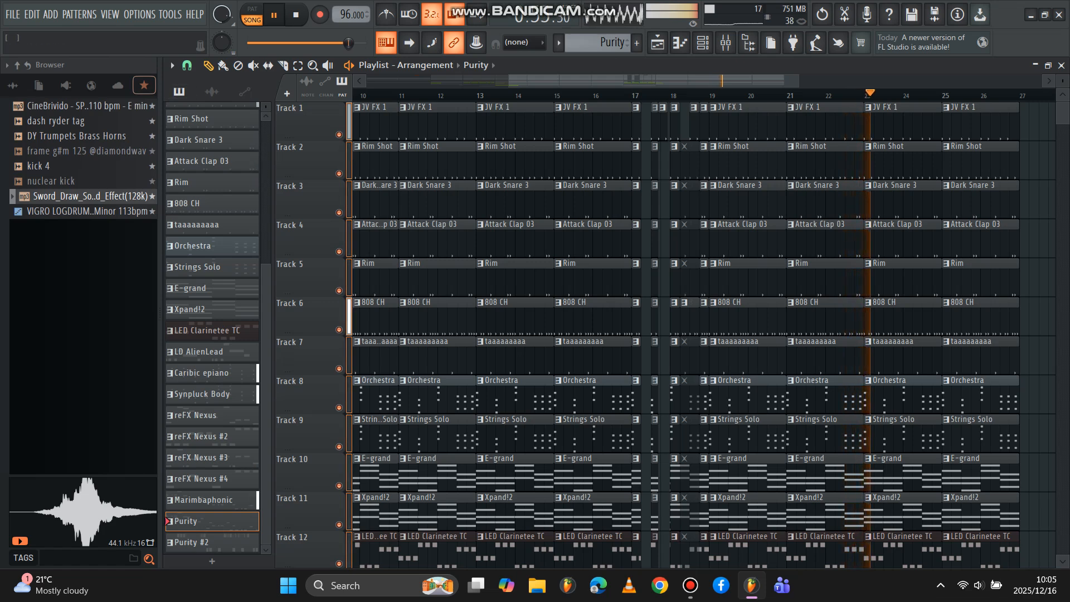
left_click(172, 65)
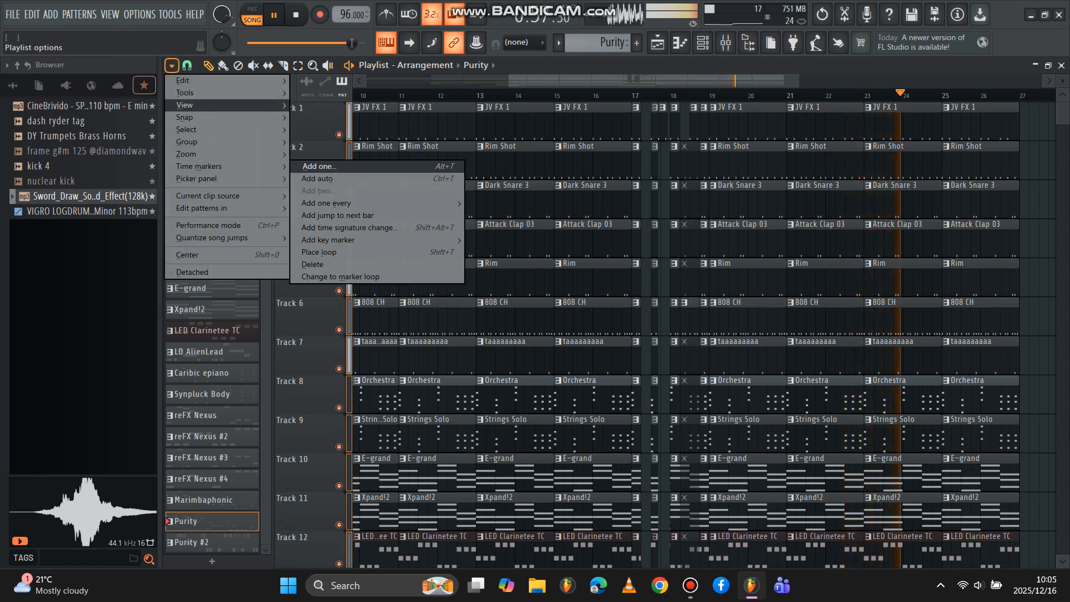
mouse_move(223, 105)
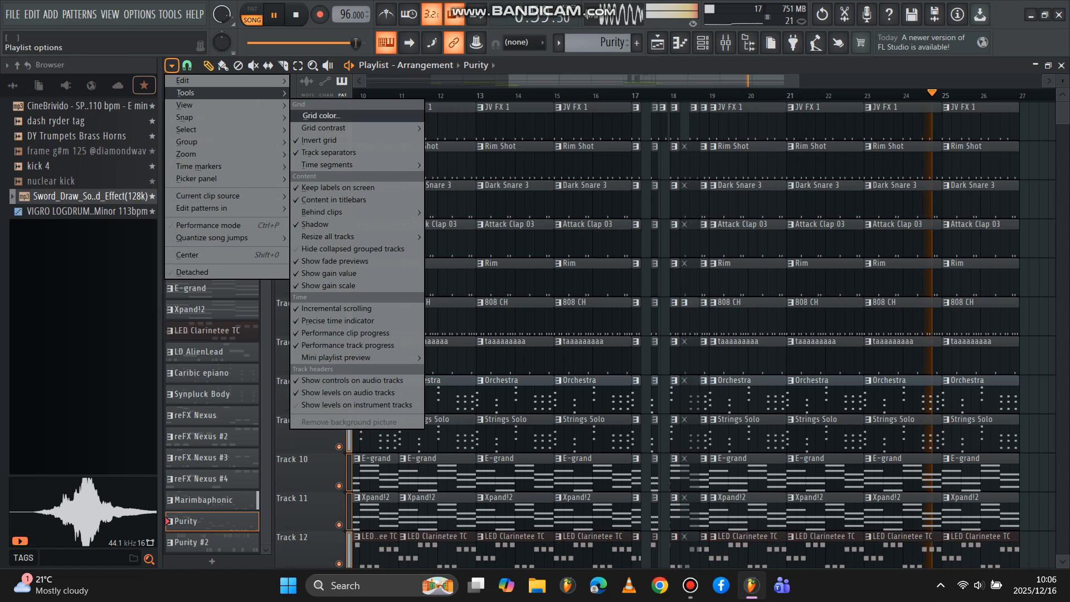
mouse_move(193, 93)
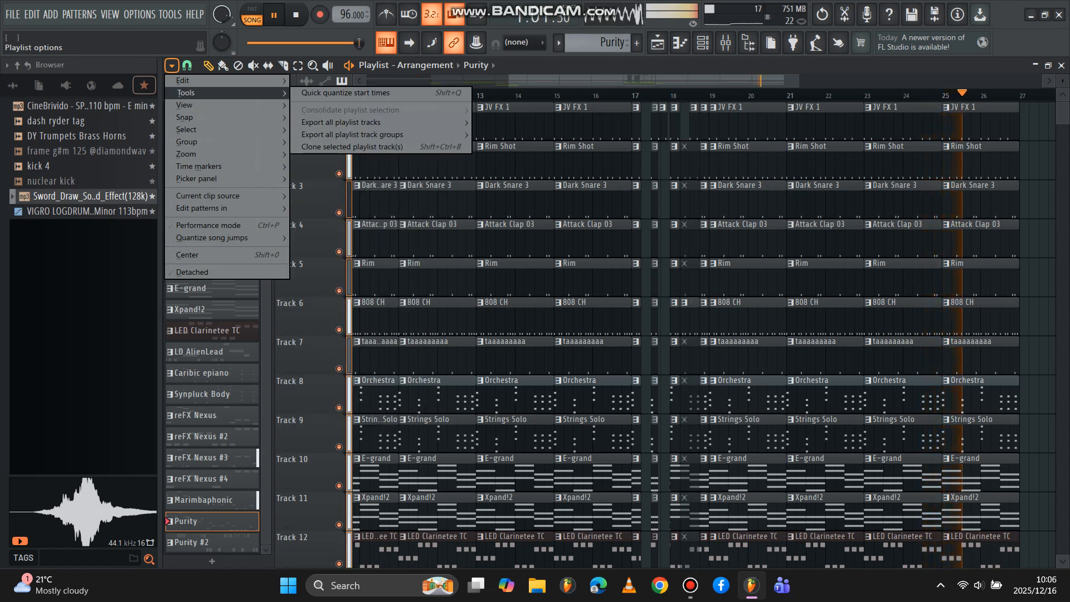
left_click(586, 81)
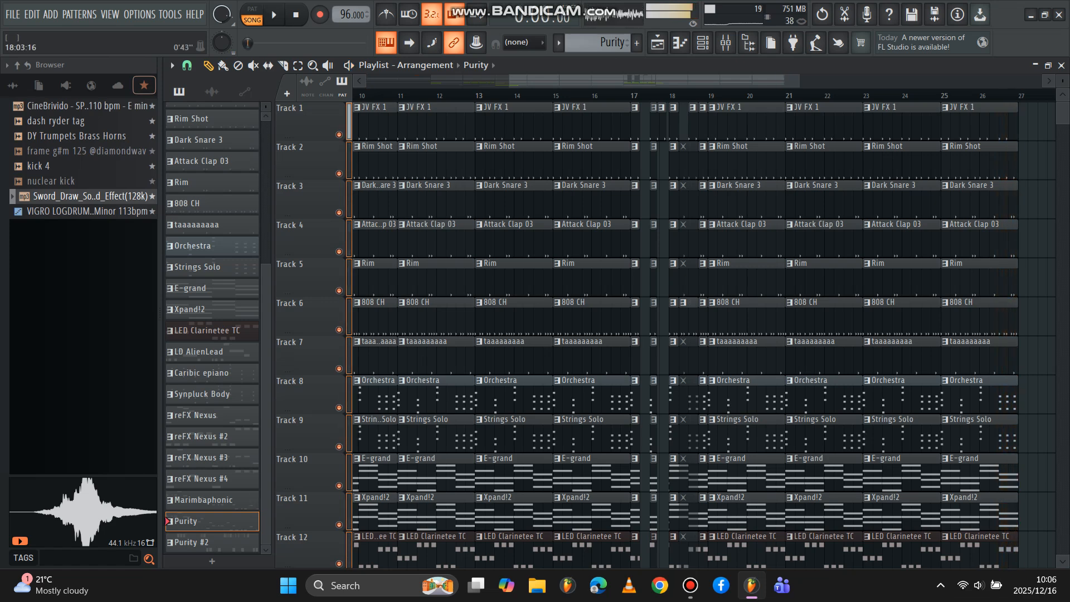
left_click(690, 585)
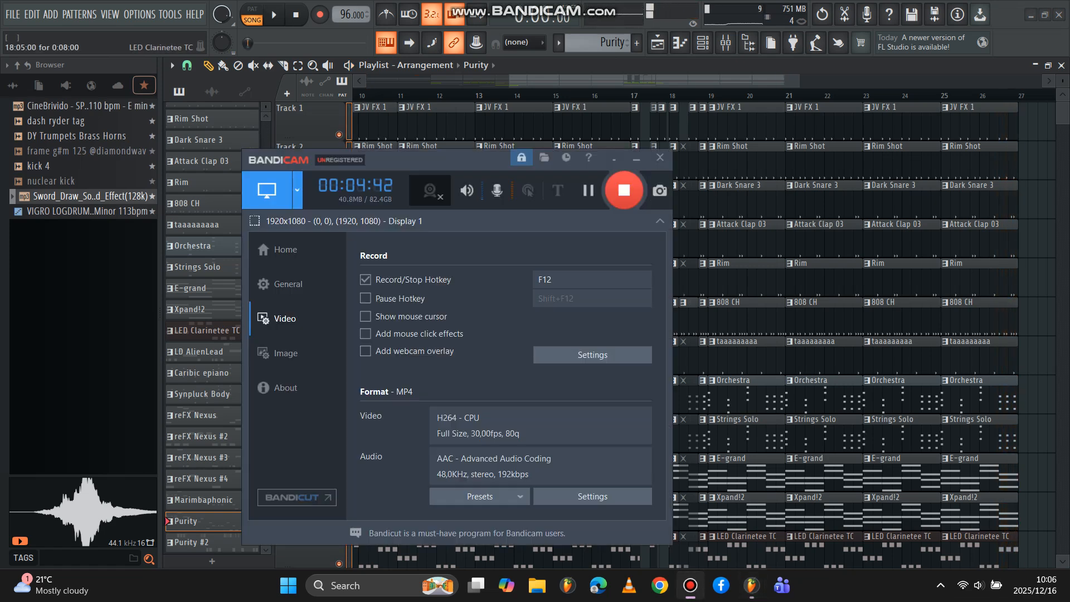